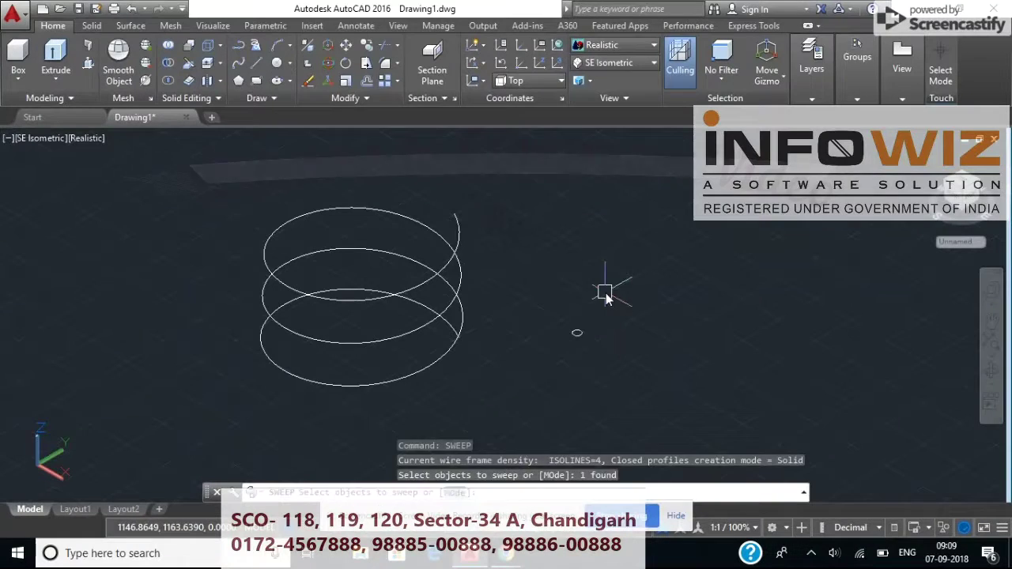
Cancel the pending SWEEP command, leaving the helix and small circle idle
key("Escape")
key("Escape")
key("Escape")
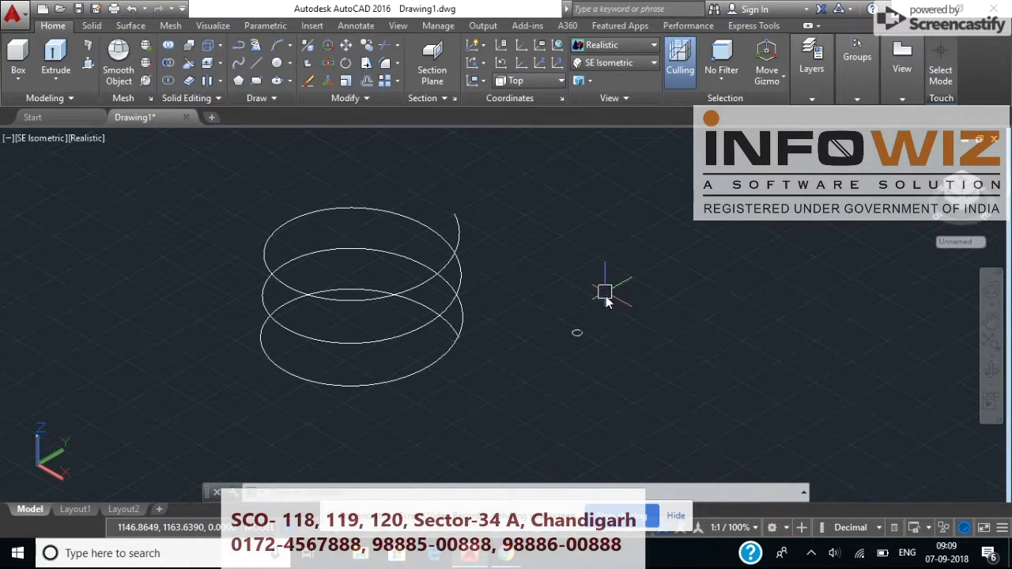
Frame the helix in view and expand the Extrude dropdown in the Modeling panel
scroll(603, 299, "down", 4)
scroll(603, 299, "up", 4)
scroll(602, 295, "up", 3)
scroll(602, 295, "up", 2)
scroll(597, 298, "down", 8)
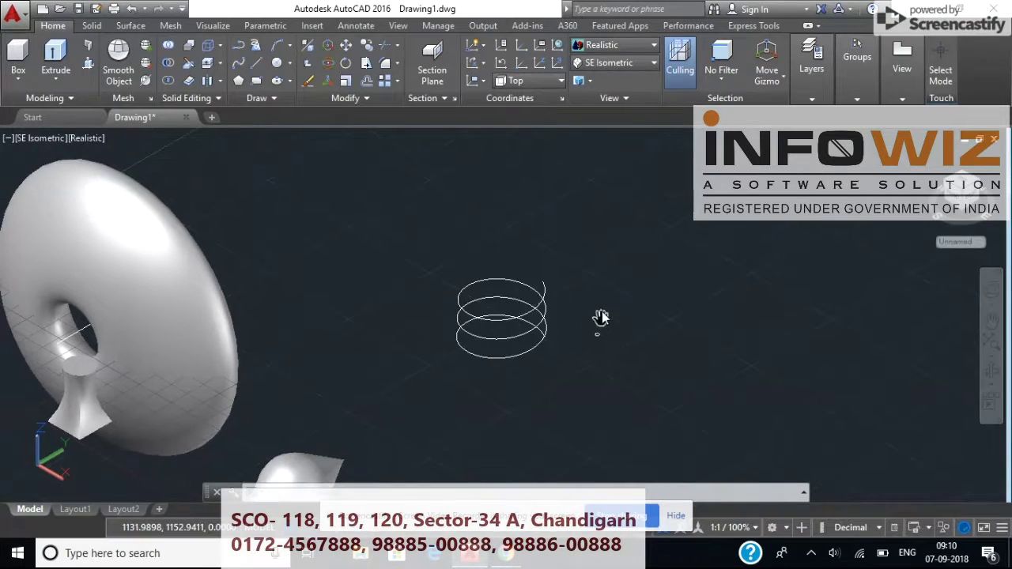
scroll(602, 315, "up", 2)
scroll(602, 312, "up", 1)
scroll(593, 352, "up", 2)
scroll(596, 360, "up", 1)
scroll(593, 352, "down", 3)
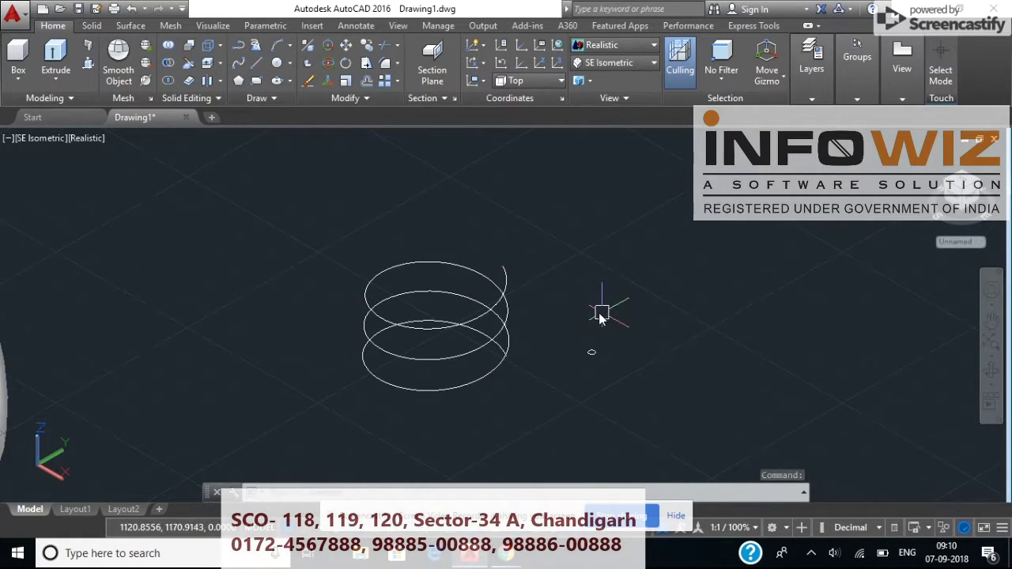
middle_click_drag(599, 317, 609, 336)
scroll(608, 343, "up", 1)
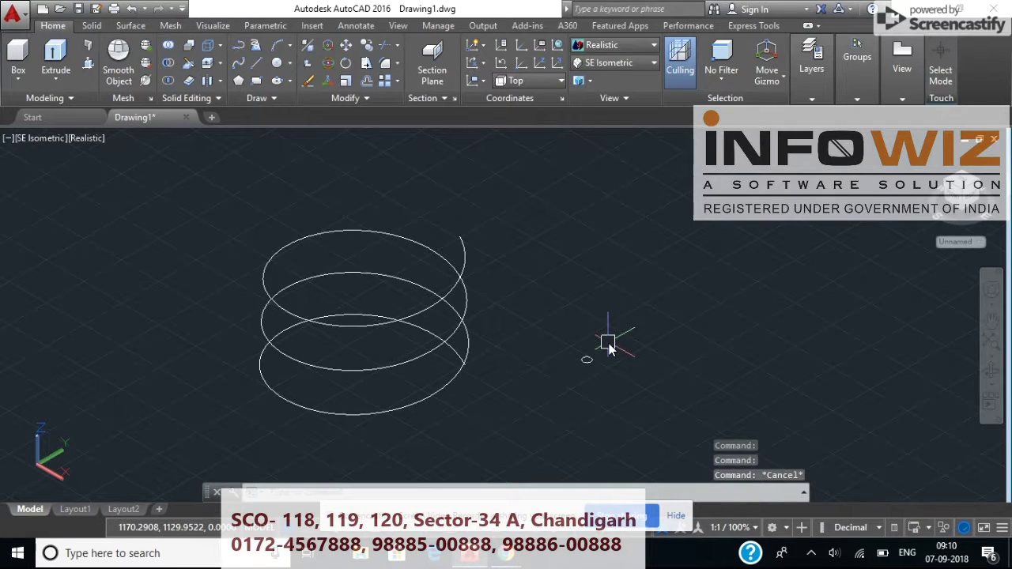
left_click(54, 84)
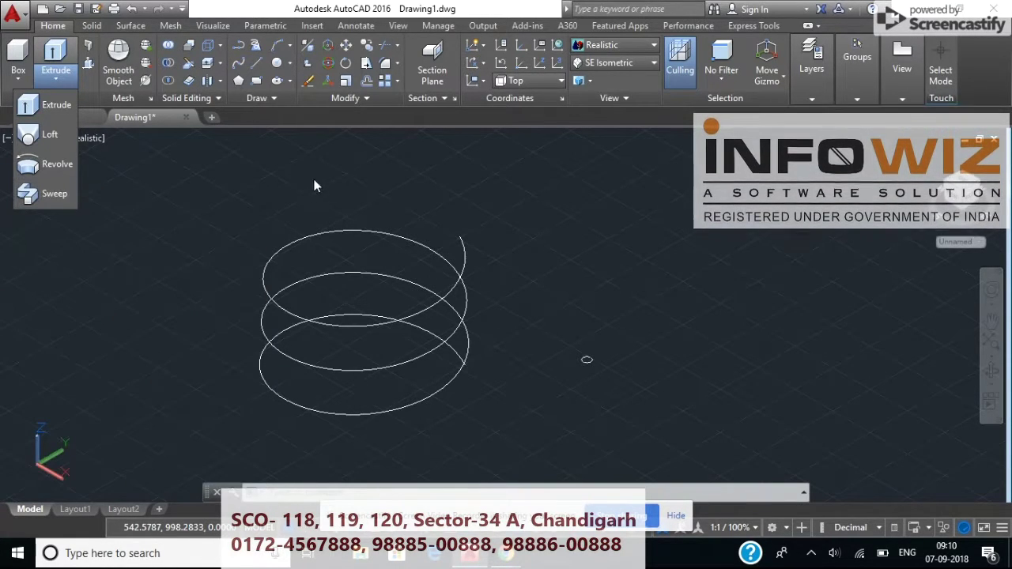
Sweep the small circle profile along the three-turn helix path
key("Escape")
key("Escape")
key("Escape")
type("SW")
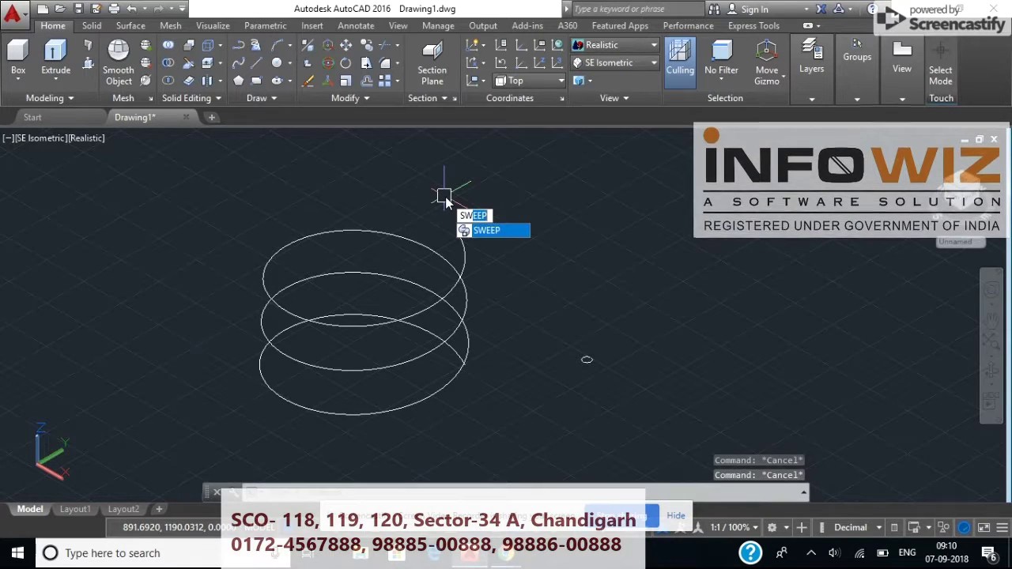
key("Return")
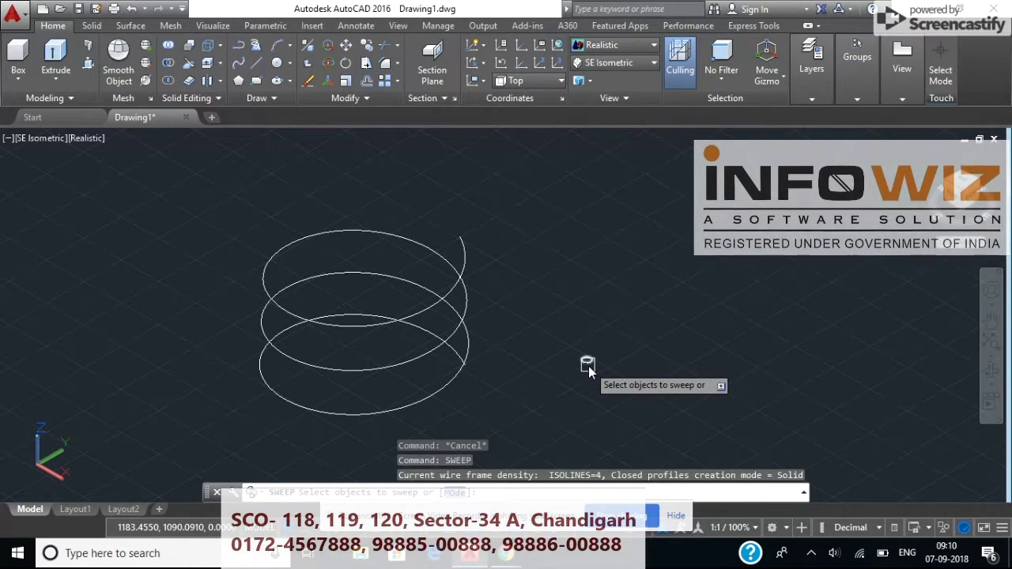
left_click(589, 366)
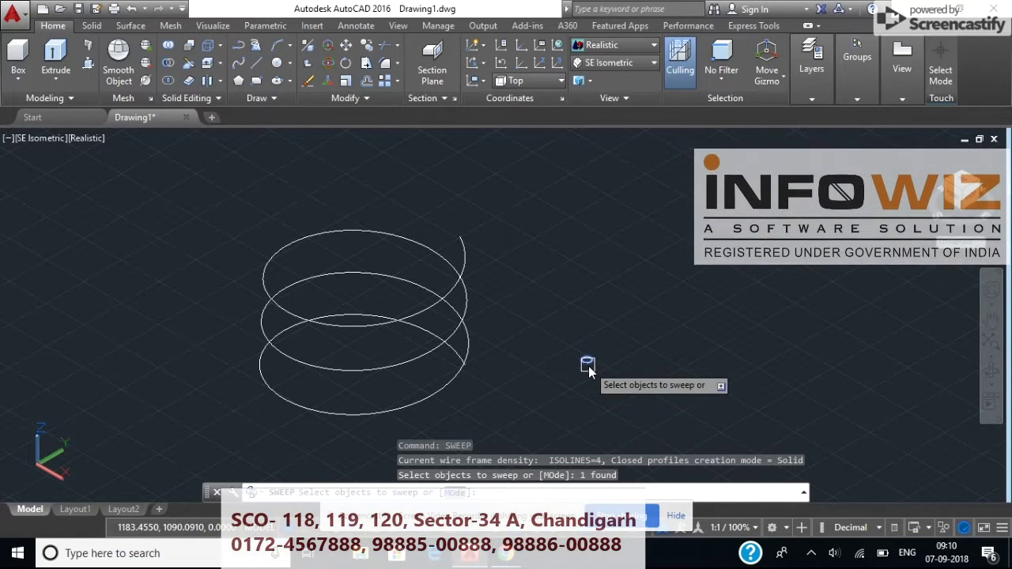
key("Return")
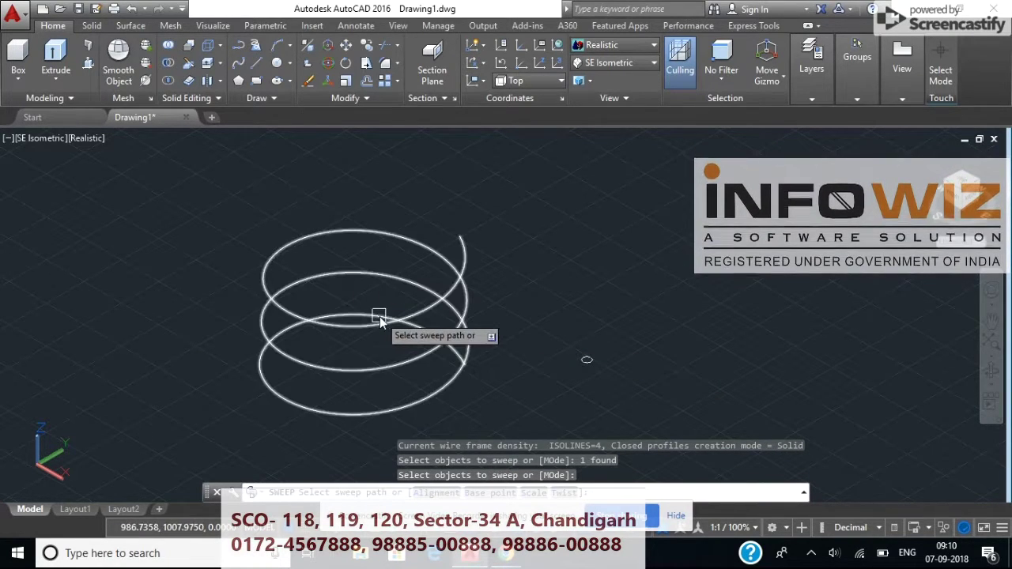
left_click(380, 321)
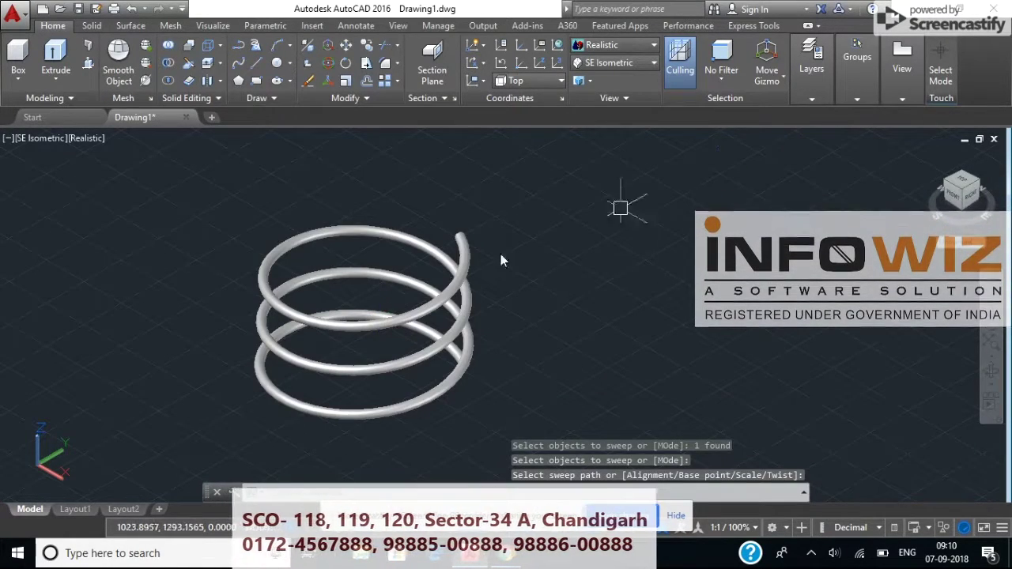
scroll(438, 280, "down", 5)
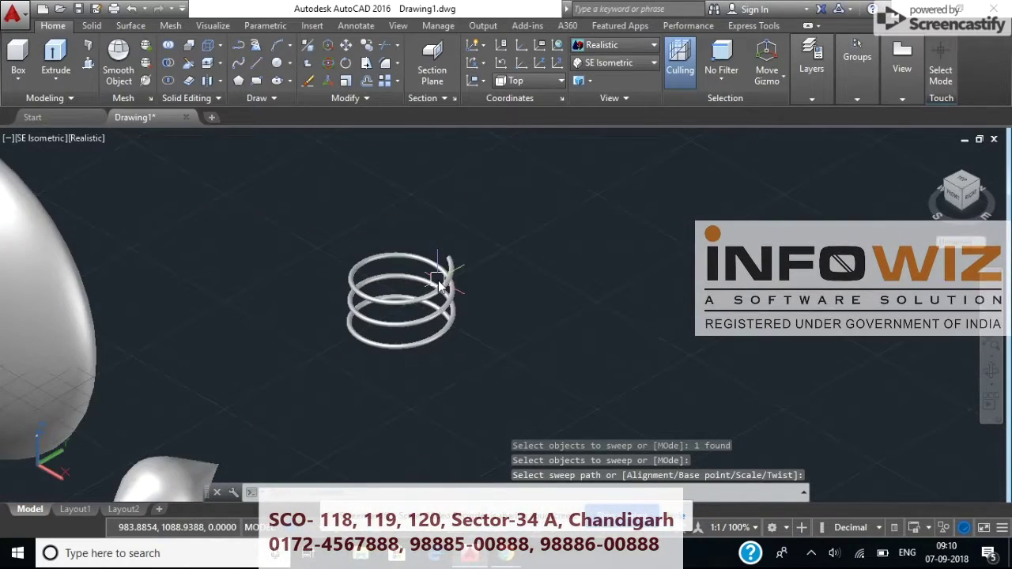
Switch the viewport to the Top view
scroll(440, 285, "up", 2)
scroll(440, 285, "up", 2)
scroll(440, 285, "up", 3)
scroll(439, 280, "down", 3)
scroll(438, 280, "down", 2)
key("Escape")
key("Escape")
mouse_move(488, 276)
middle_mouse_down("shift")
mouse_move(560, 366)
mouse_move(718, 355)
mouse_move(716, 326)
middle_mouse_up("shift")
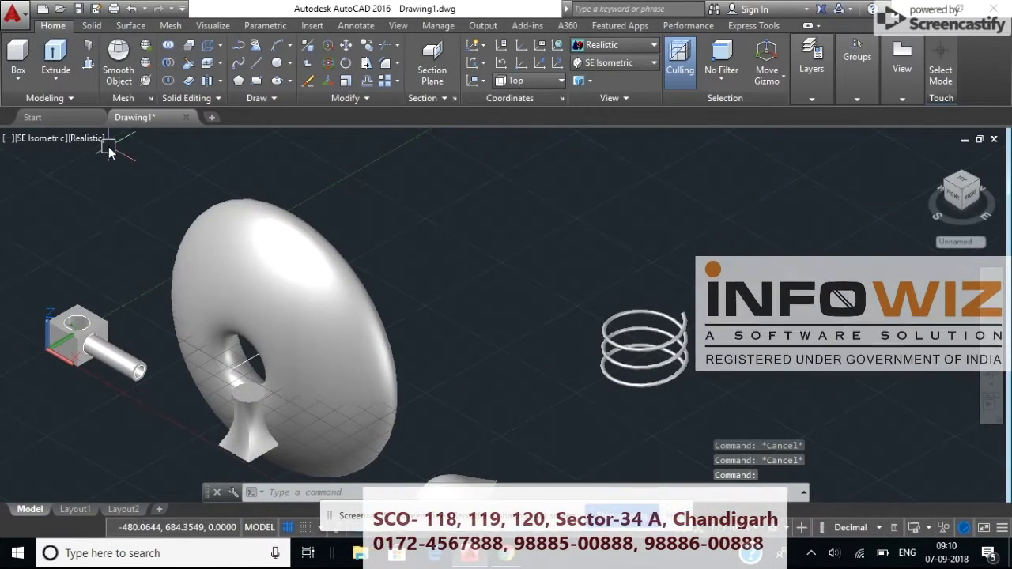
left_click(46, 139)
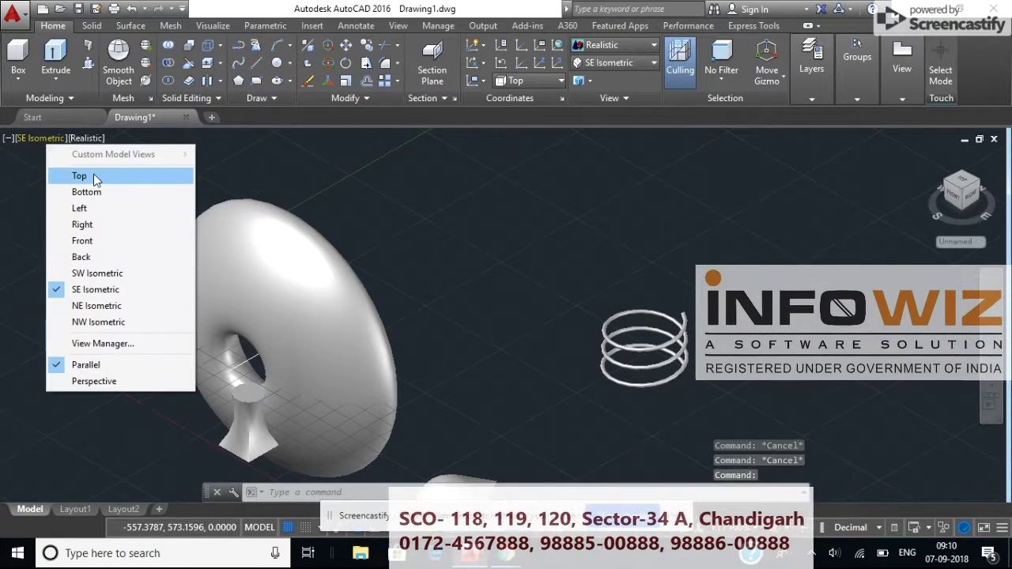
left_click(93, 179)
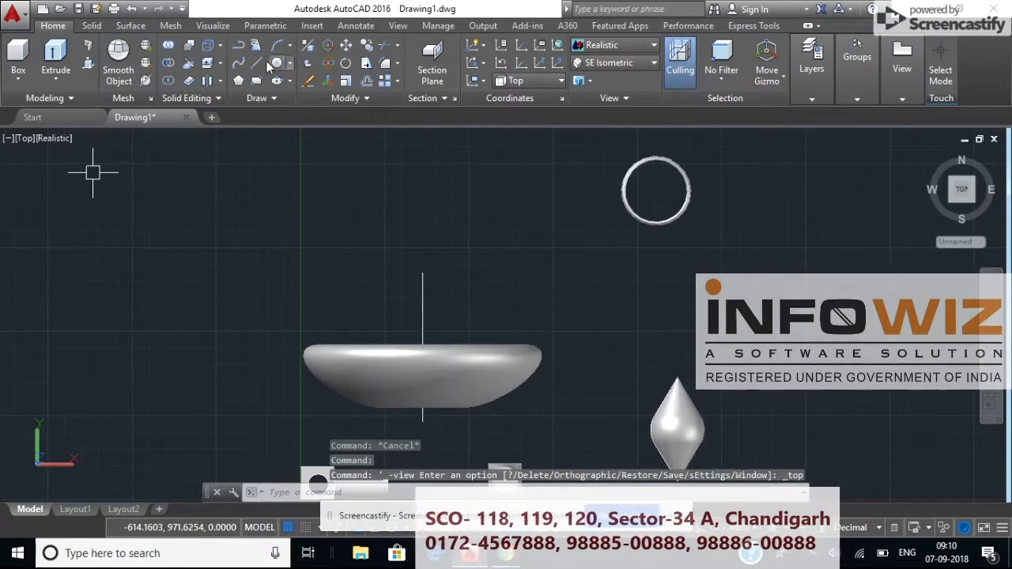
Draw a horizontal line right of the bowl with Ortho on, then return to SE Isometric
left_click(257, 66)
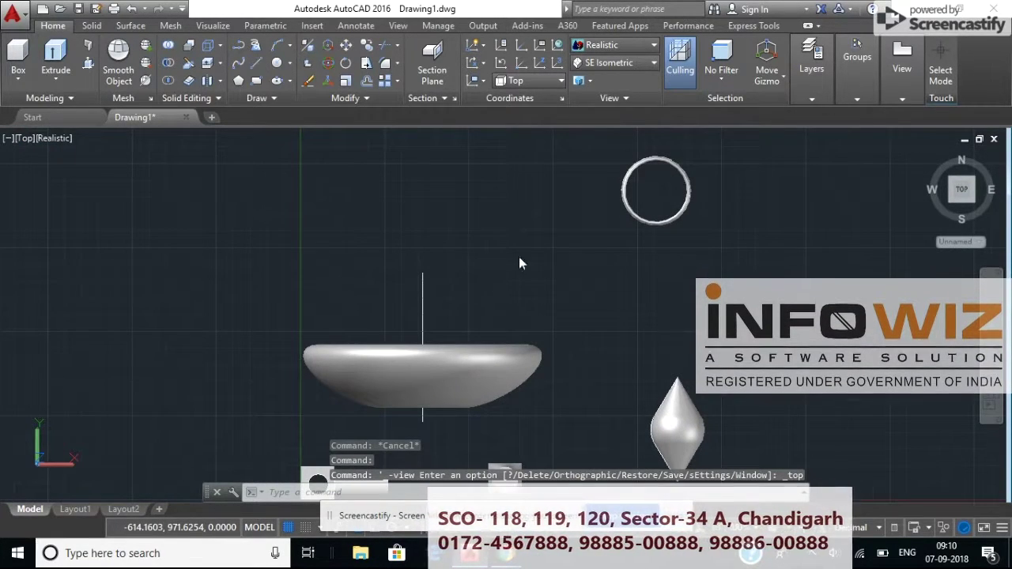
left_click(606, 306)
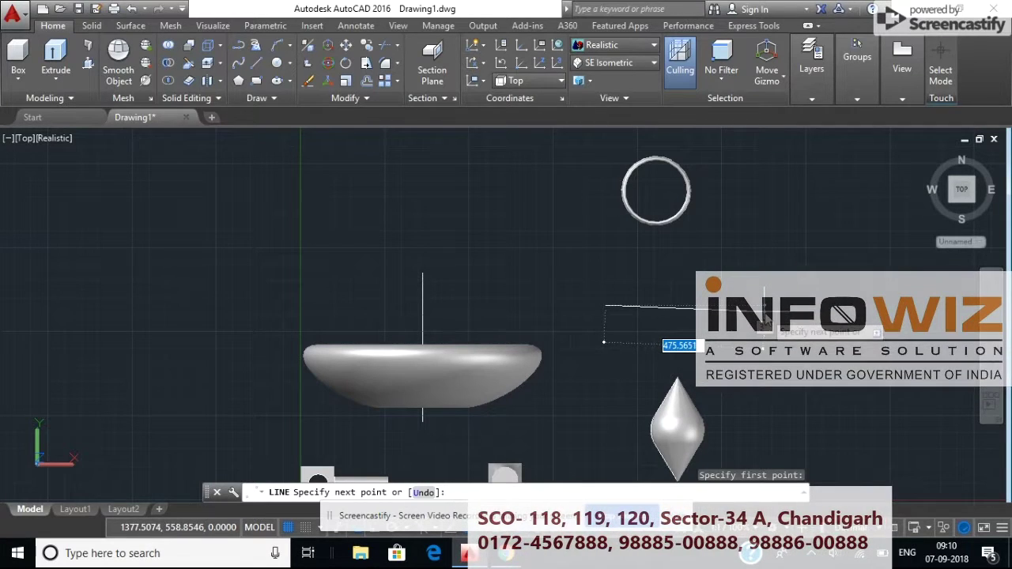
key("F8")
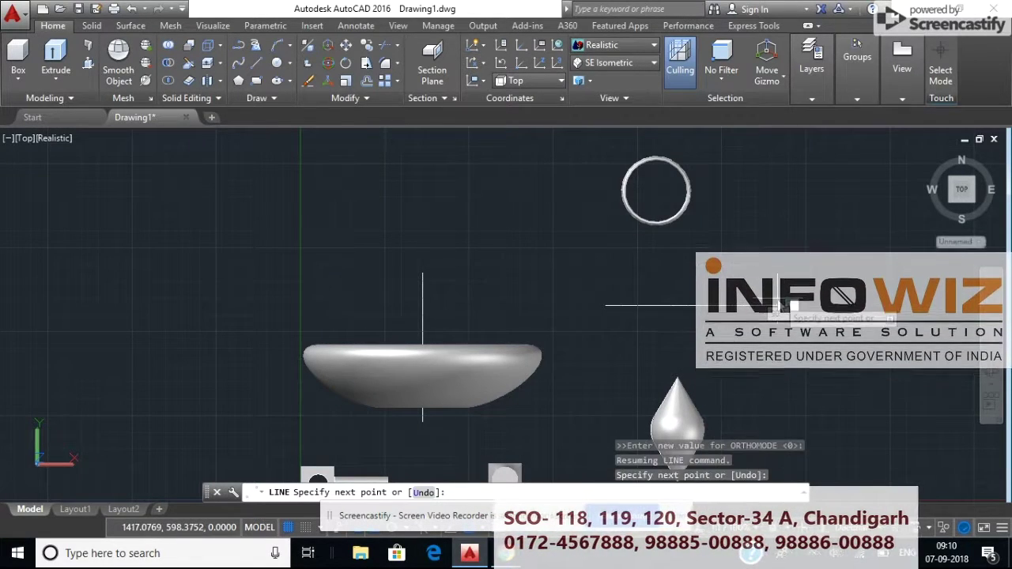
key("Escape")
key("Escape")
left_click(20, 142)
left_click(59, 289)
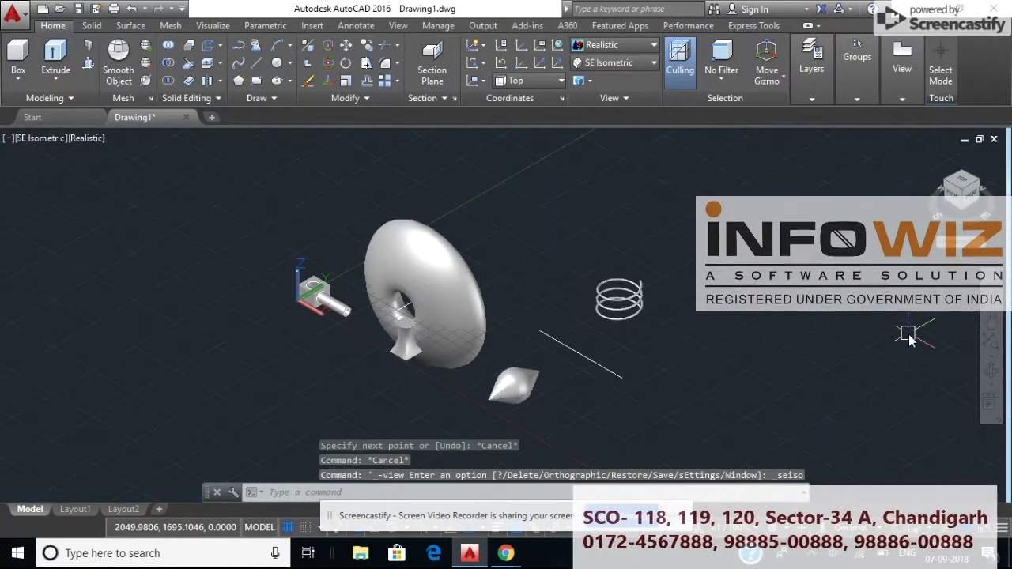
Draw a radius-10 circle beside the line's end
type("c")
key("Return")
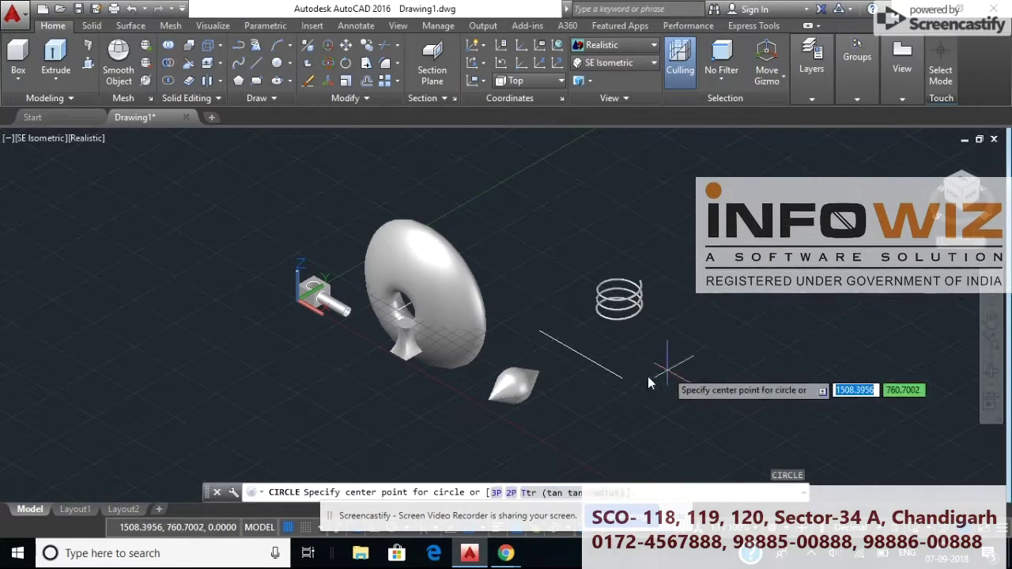
left_click(641, 382)
type("10")
key("Return")
key("Escape")
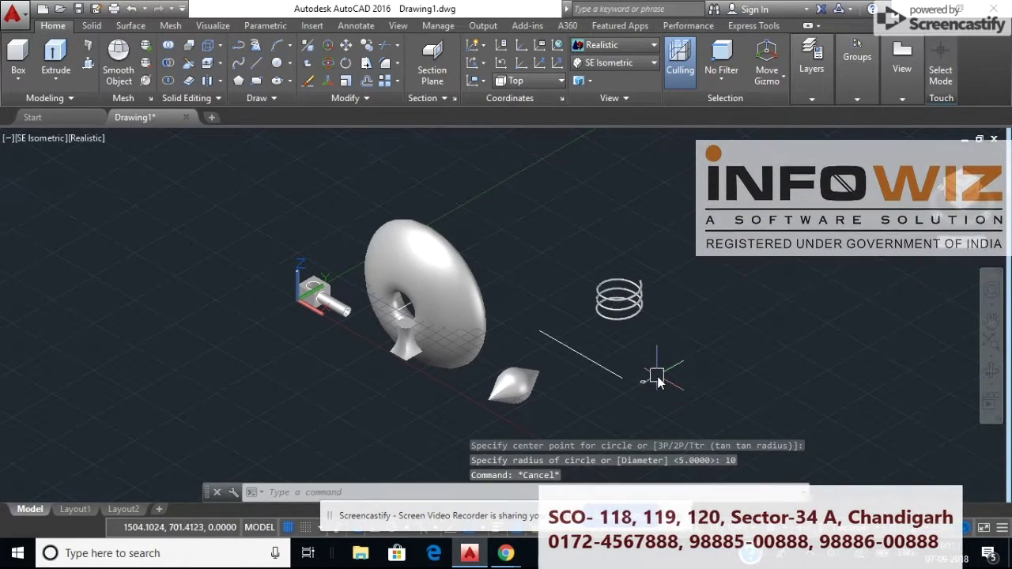
scroll(655, 379, "up", 2)
scroll(637, 402, "up", 3)
scroll(637, 402, "up", 2)
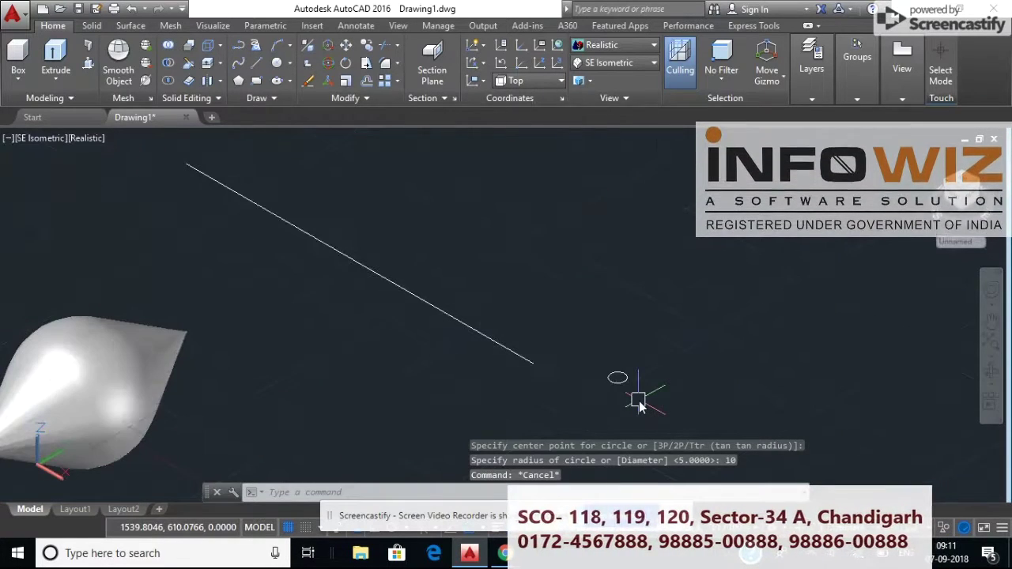
Sweep the radius-10 circle along the straight line into a solid rod
type("sweep")
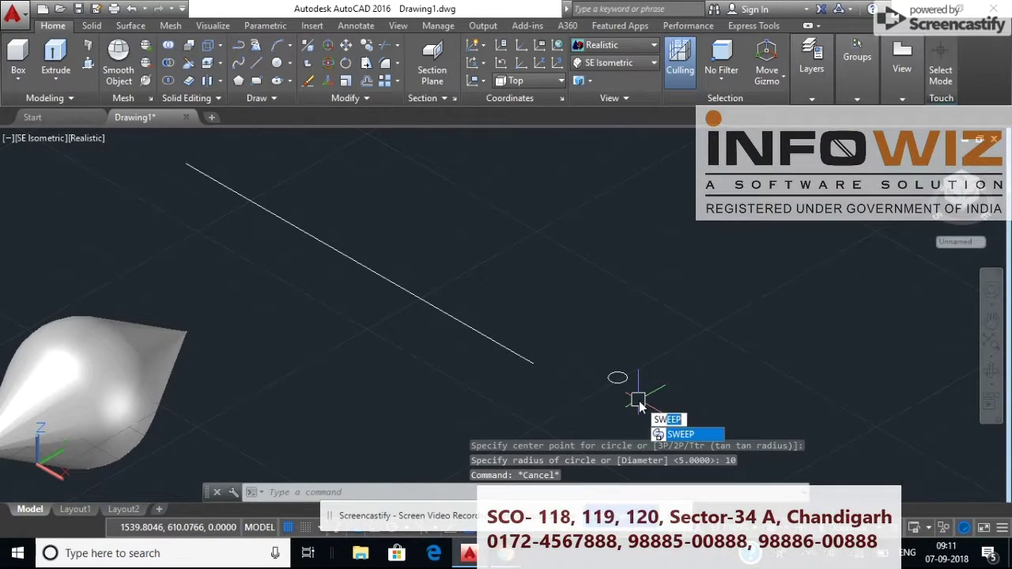
key("Return")
left_click(623, 378)
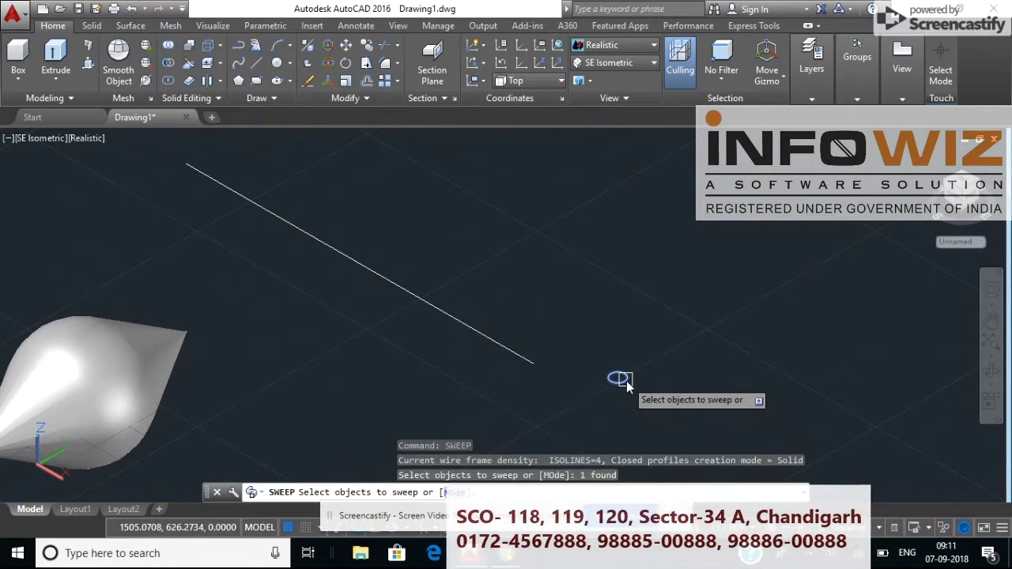
key("Return")
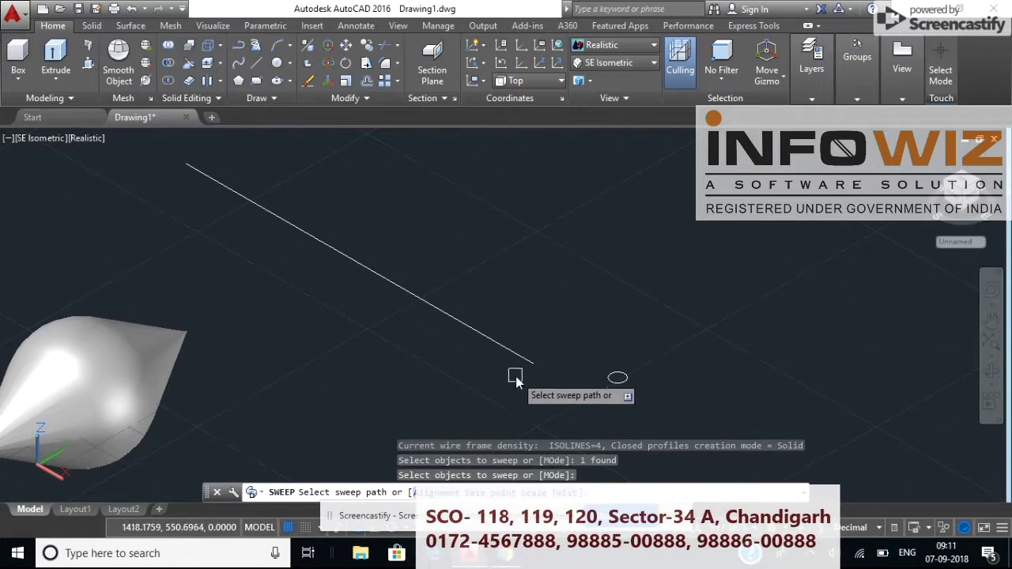
left_click(522, 357)
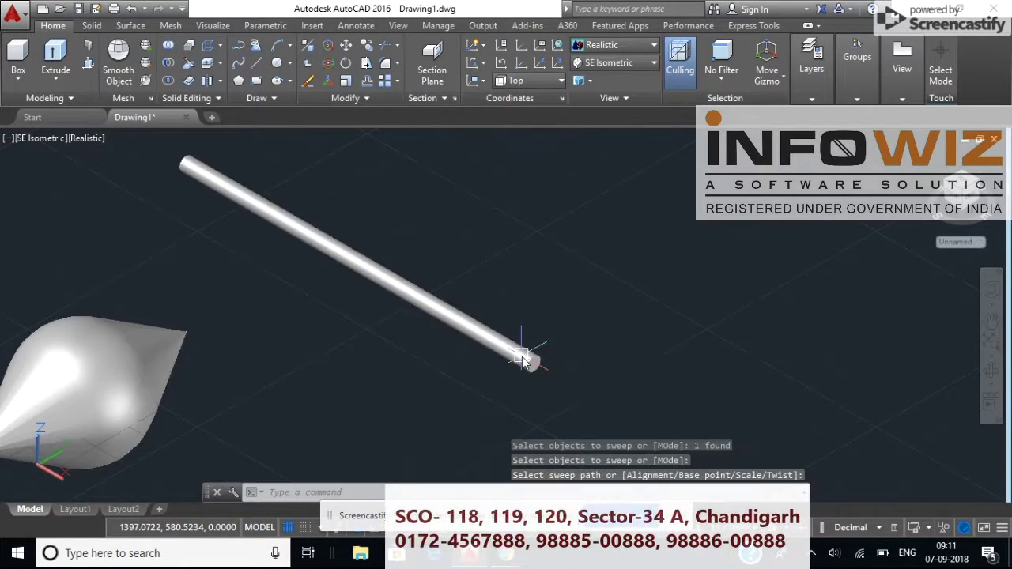
scroll(588, 367, "down", 3)
scroll(553, 360, "up", 2)
scroll(554, 358, "up", 2)
scroll(569, 360, "up", 1)
scroll(575, 360, "down", 5)
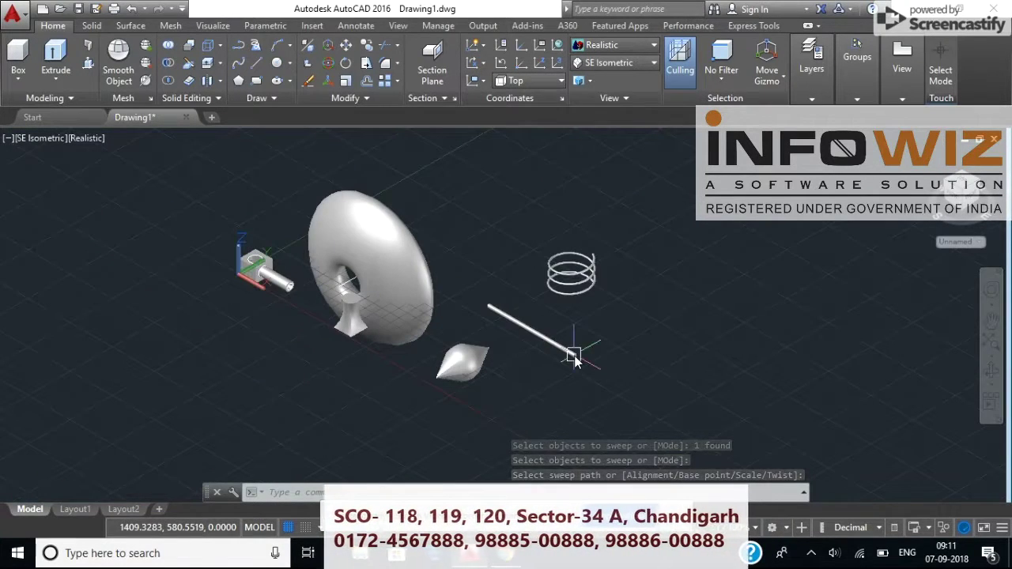
key("Escape")
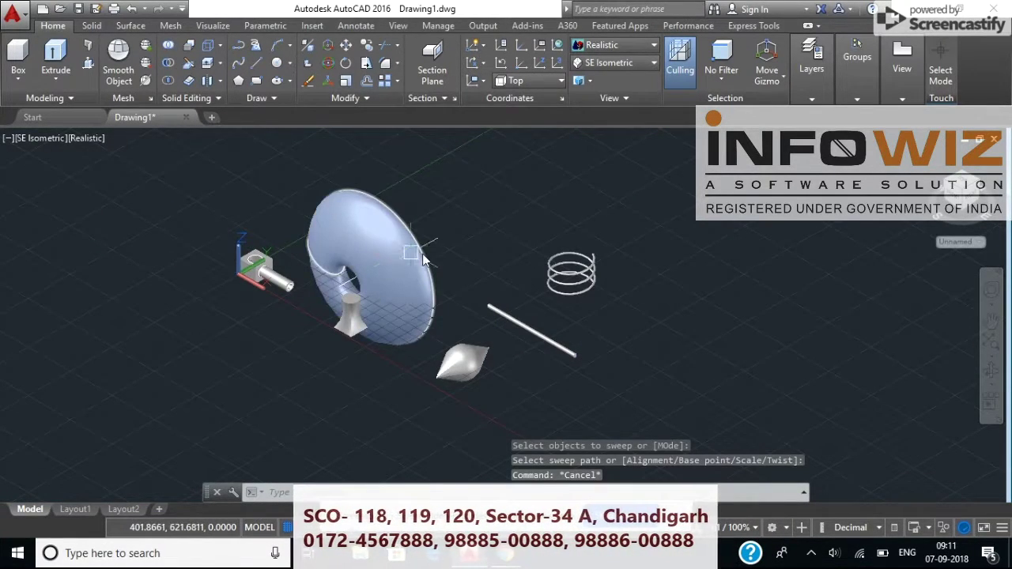
Switch to the Top view and pan to free up empty space
scroll(422, 252, "down", 2)
left_click(37, 138)
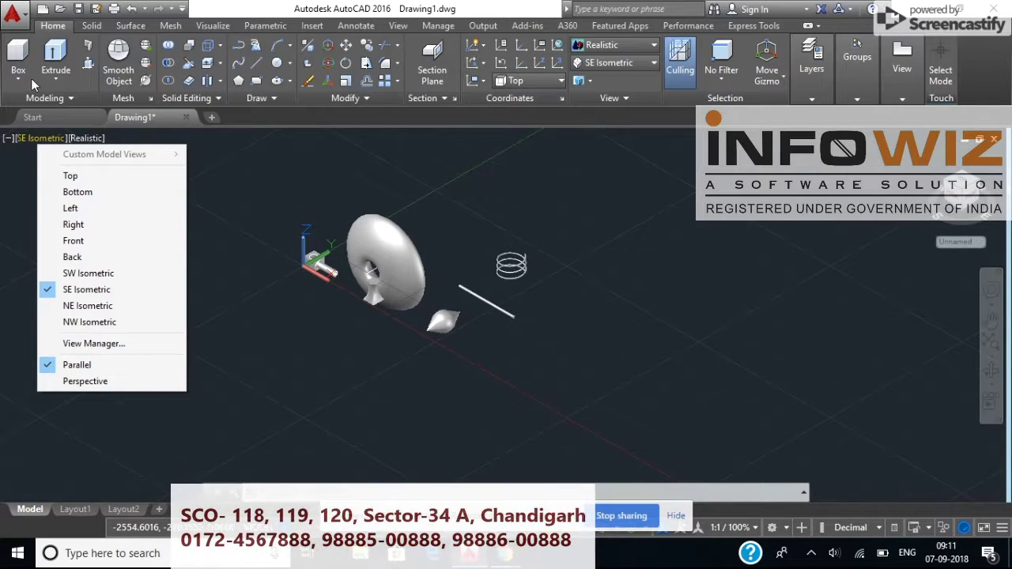
left_click(128, 177)
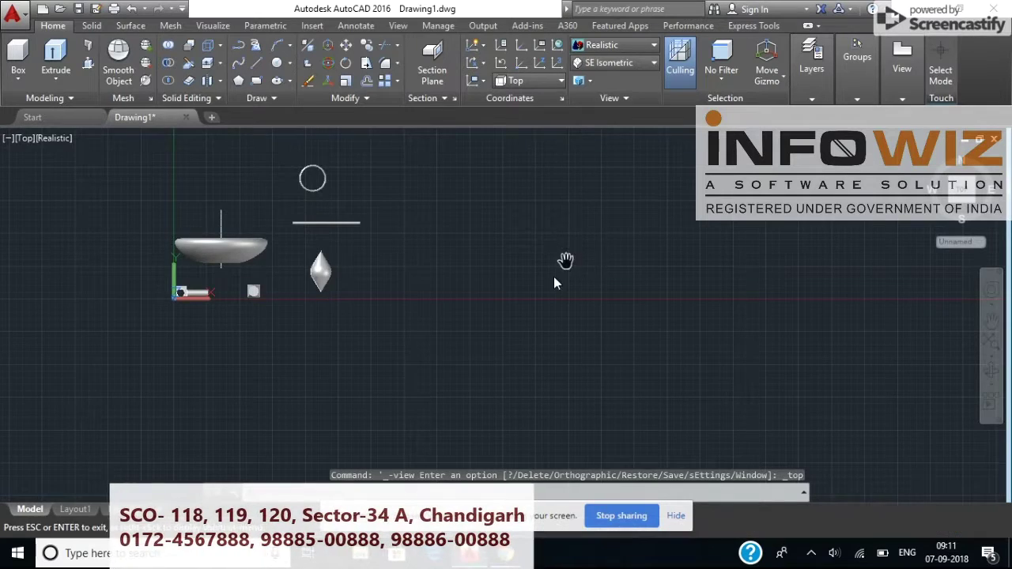
middle_click_drag(565, 265, 511, 314)
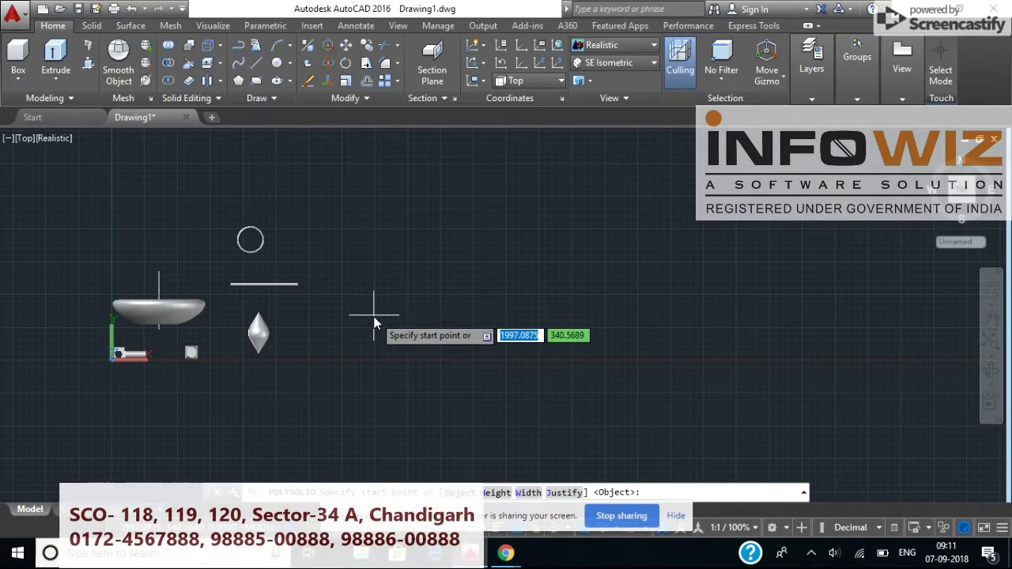
Start a trial polysolid wall with Ortho on, then cancel it
left_click(351, 319)
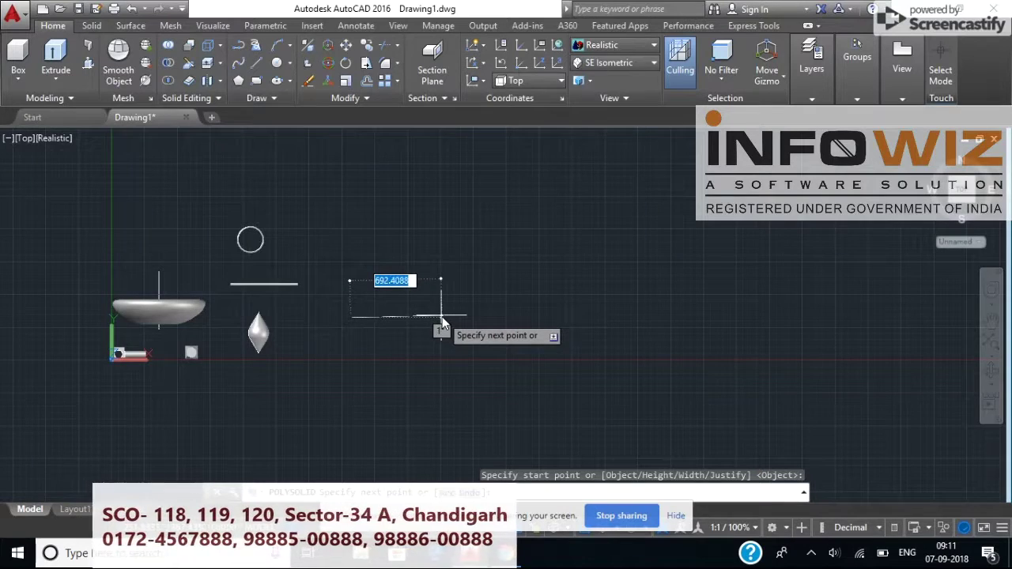
key("F8")
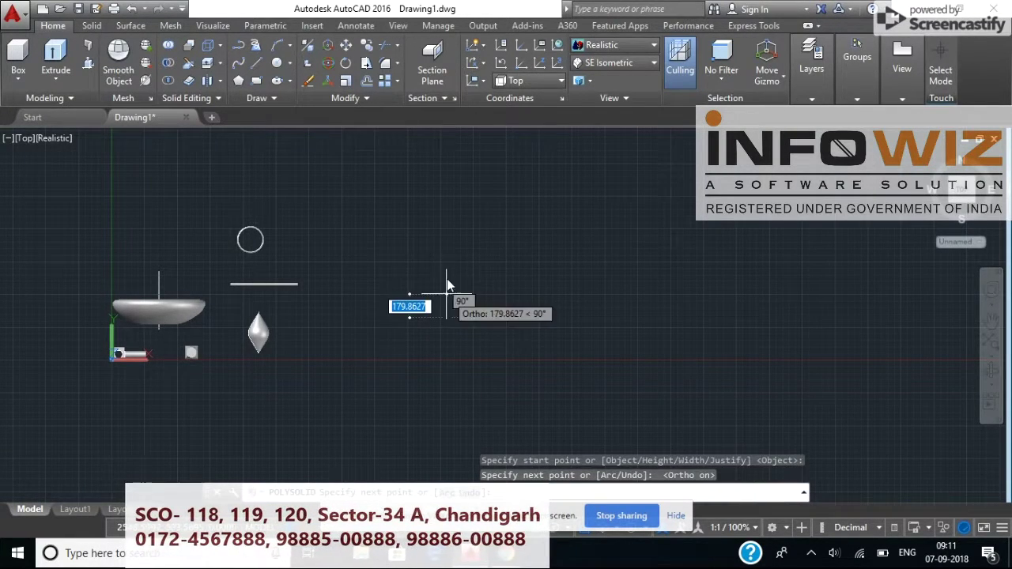
key("Escape")
key("Escape")
key("Escape")
key("Escape")
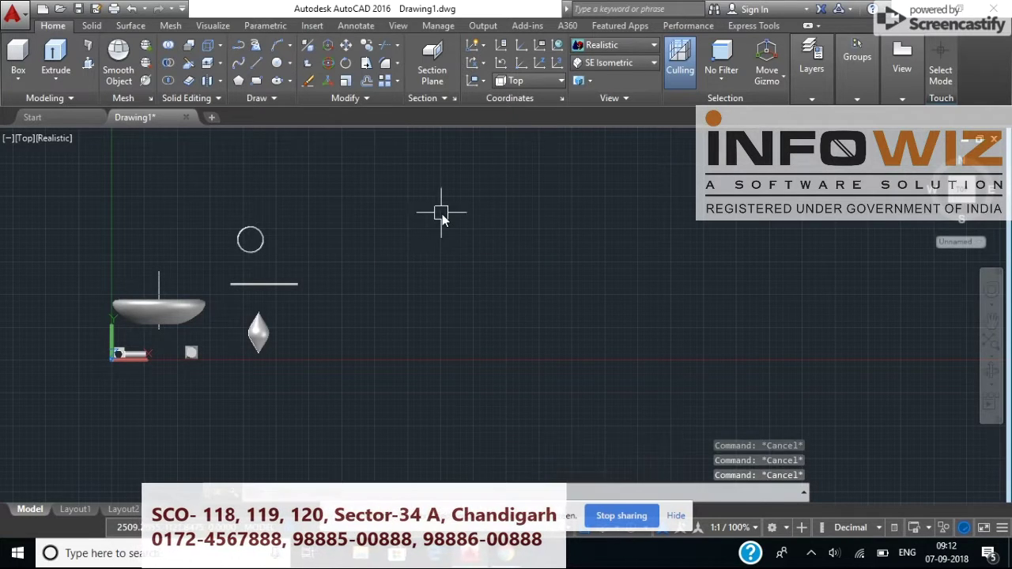
Open a new drawing in the Realistic visual style and start a polysolid wall near the centre
left_click(211, 117)
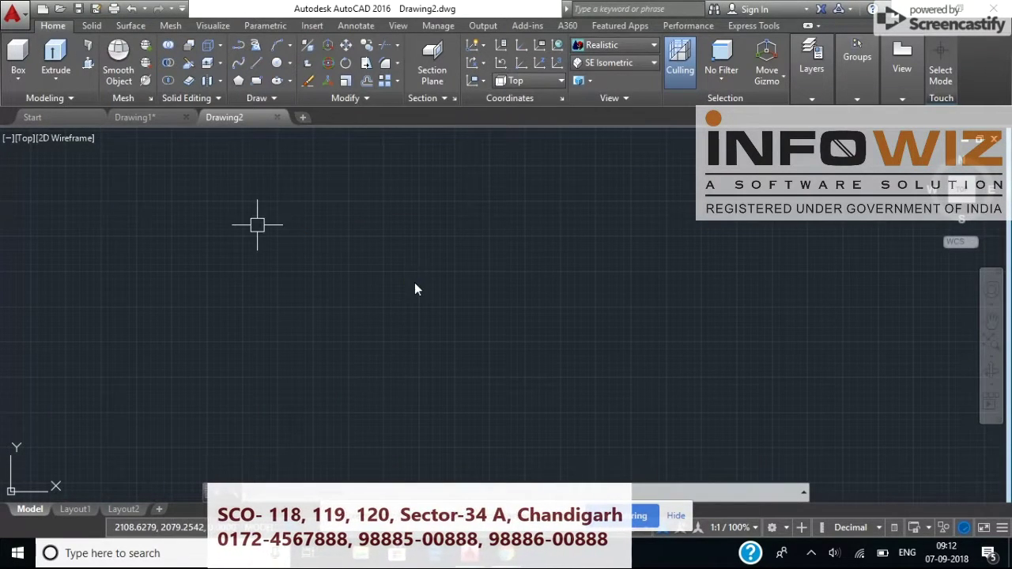
key("Escape")
key("Escape")
key("Escape")
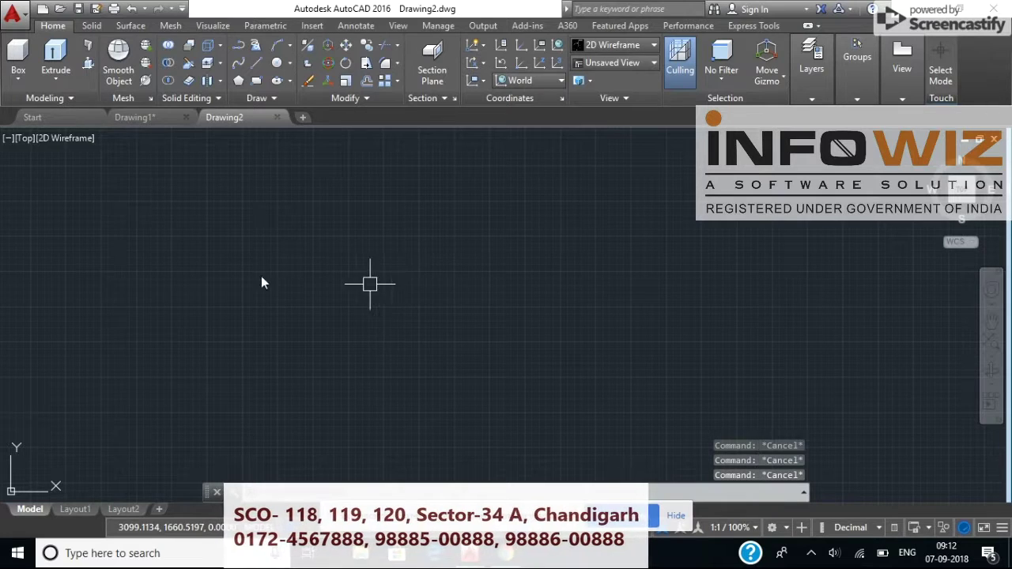
left_click(65, 141)
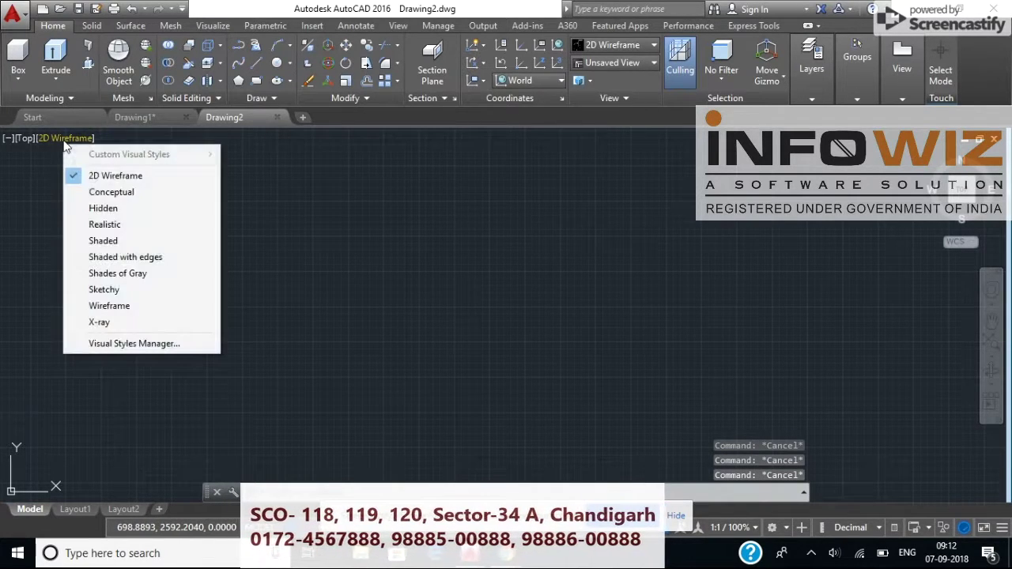
left_click(105, 241)
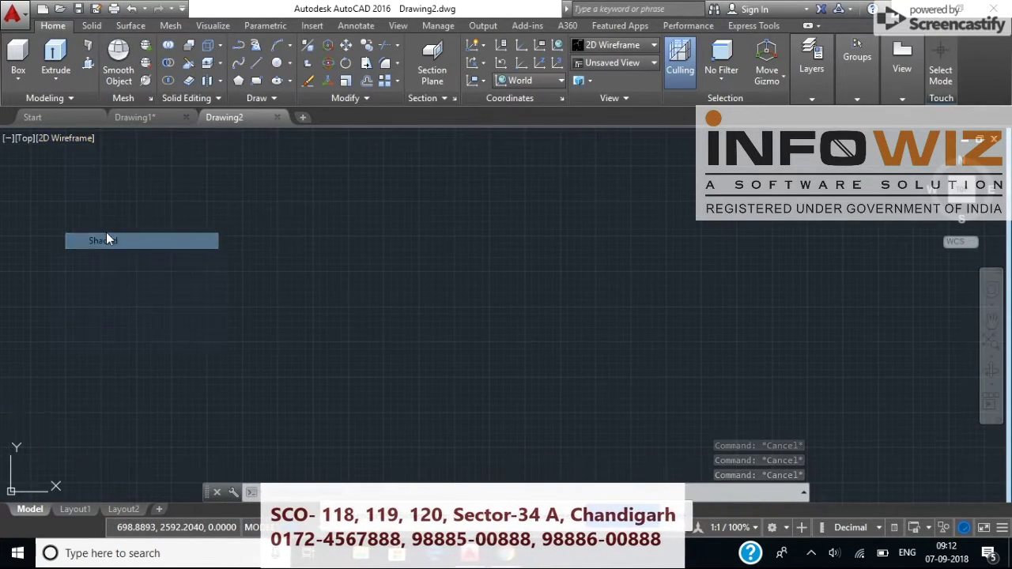
left_click(47, 138)
key("Escape")
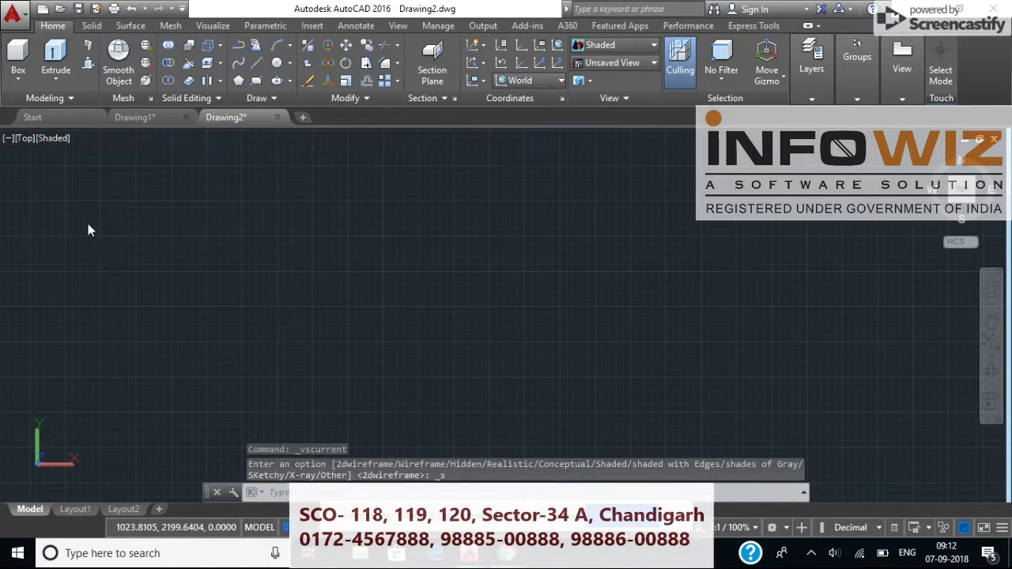
left_click(55, 138)
left_click(87, 223)
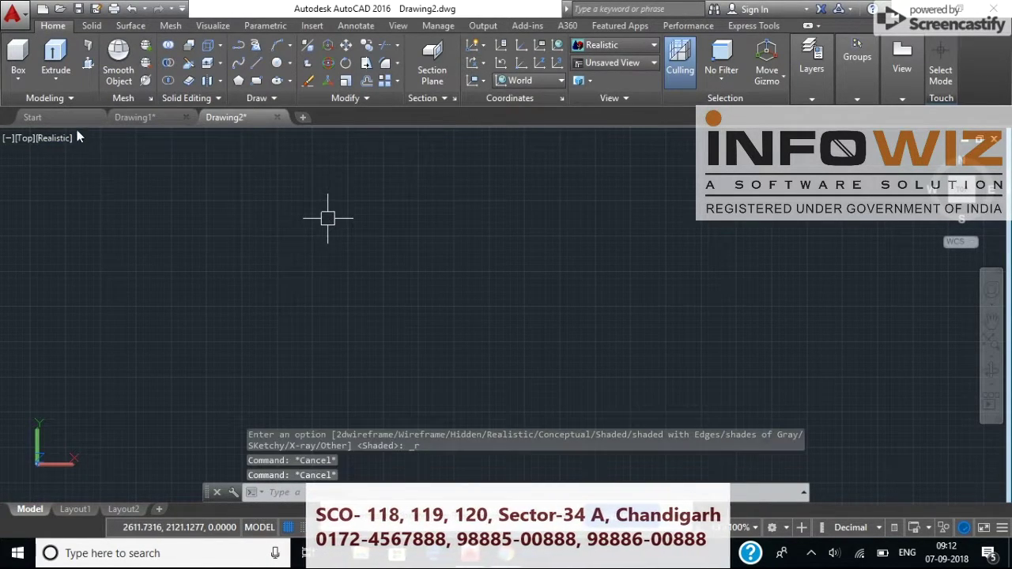
left_click(92, 50)
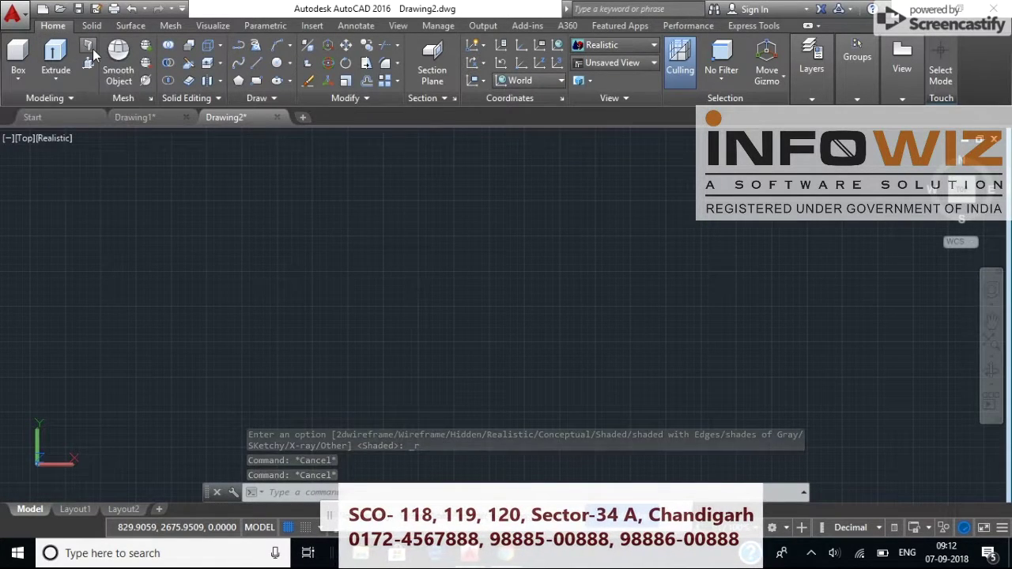
left_click(363, 352)
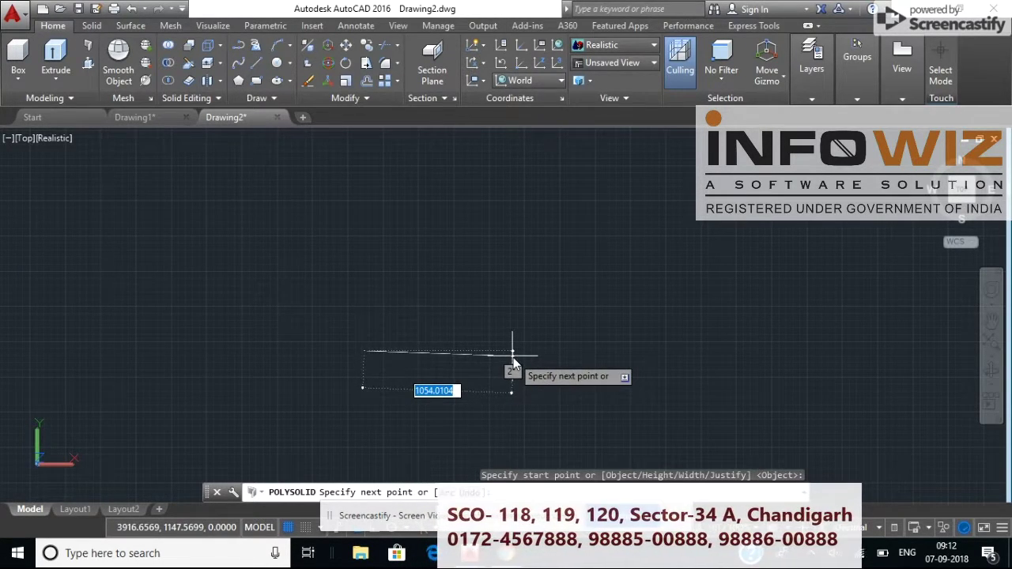
Draw three 100-unit polysolid walls with Ortho on and close them into a square
key("F8")
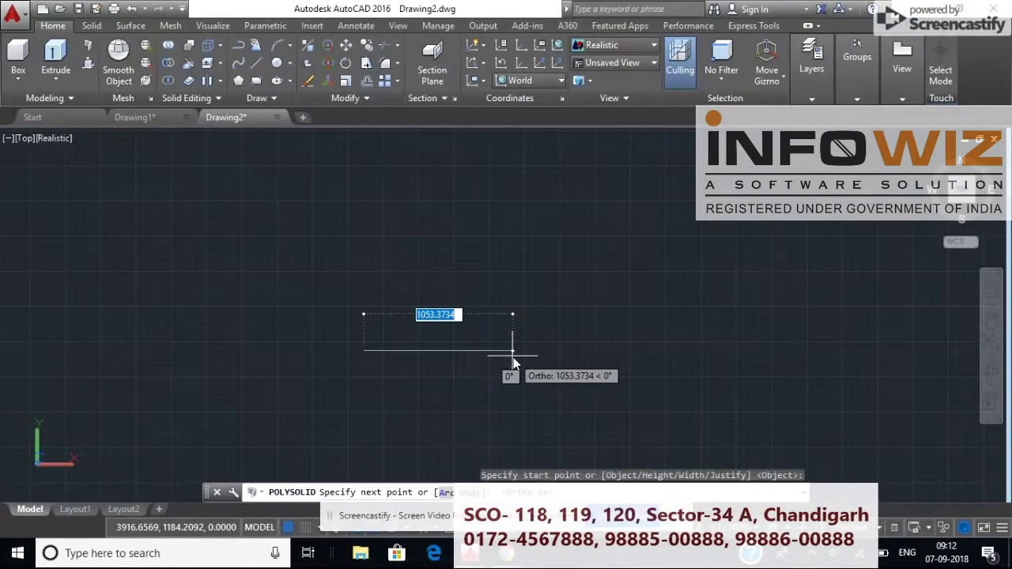
type("100")
key("Return")
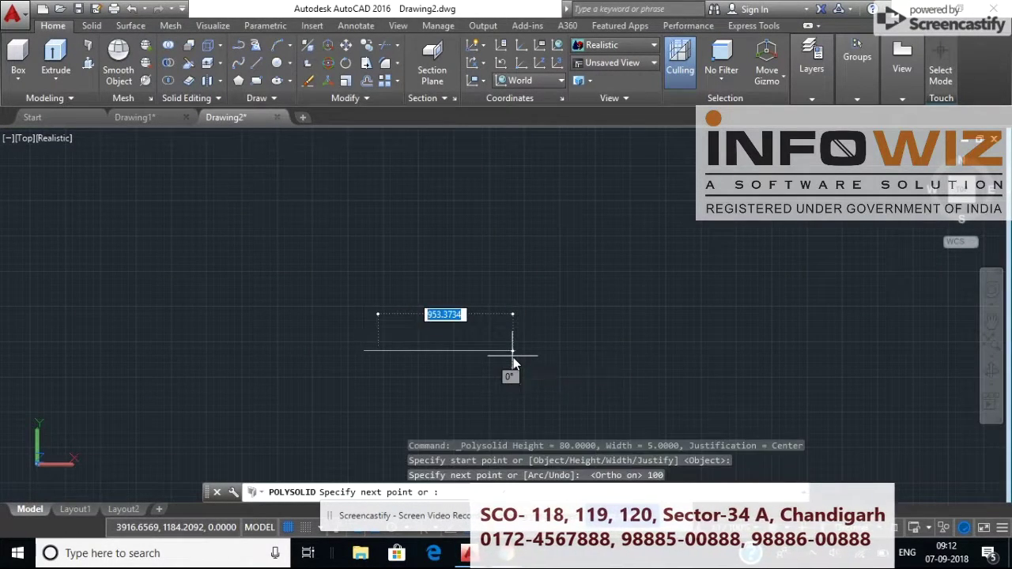
type("100")
key("Return")
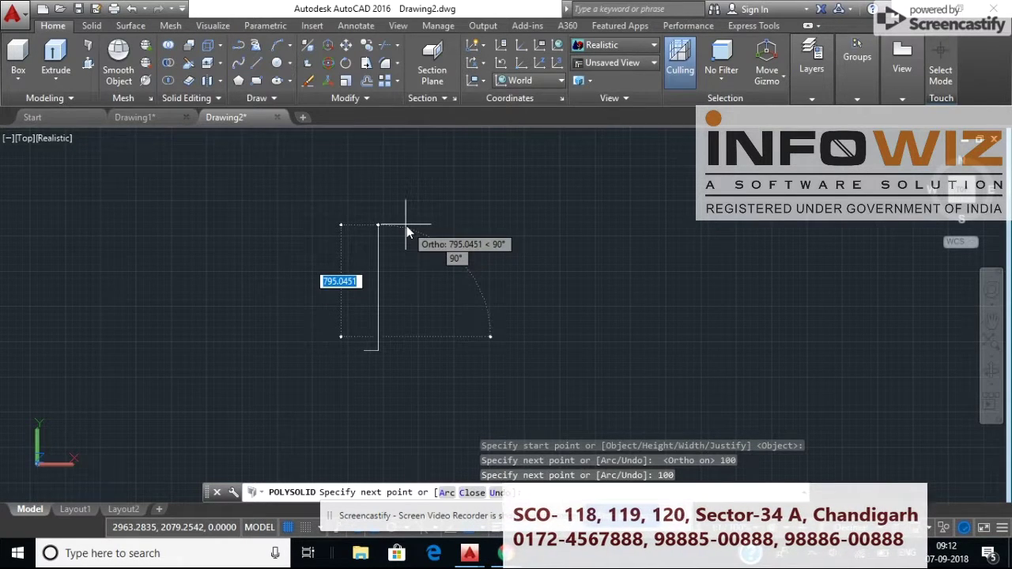
type("100")
key("Return")
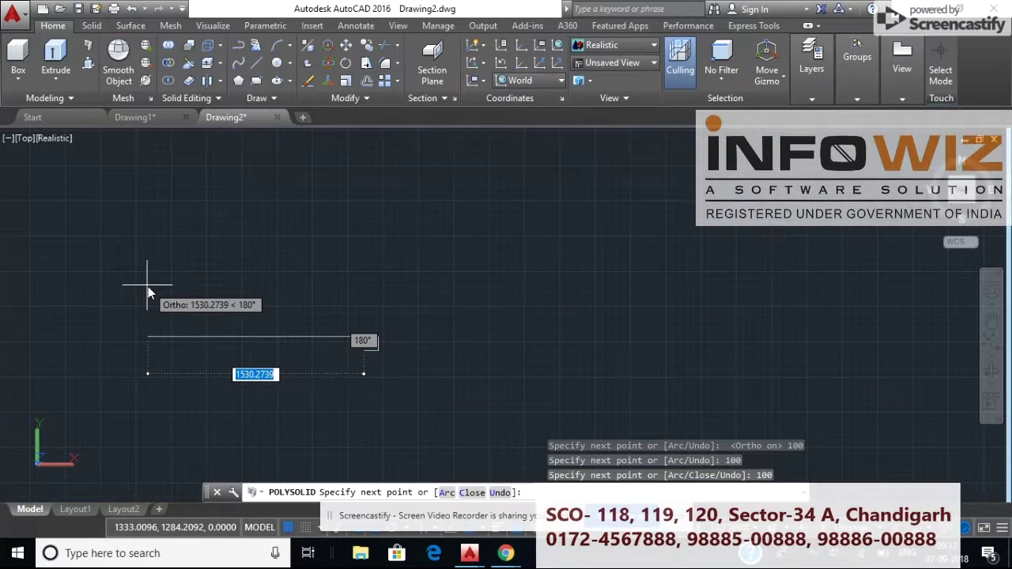
type("c")
key("Return")
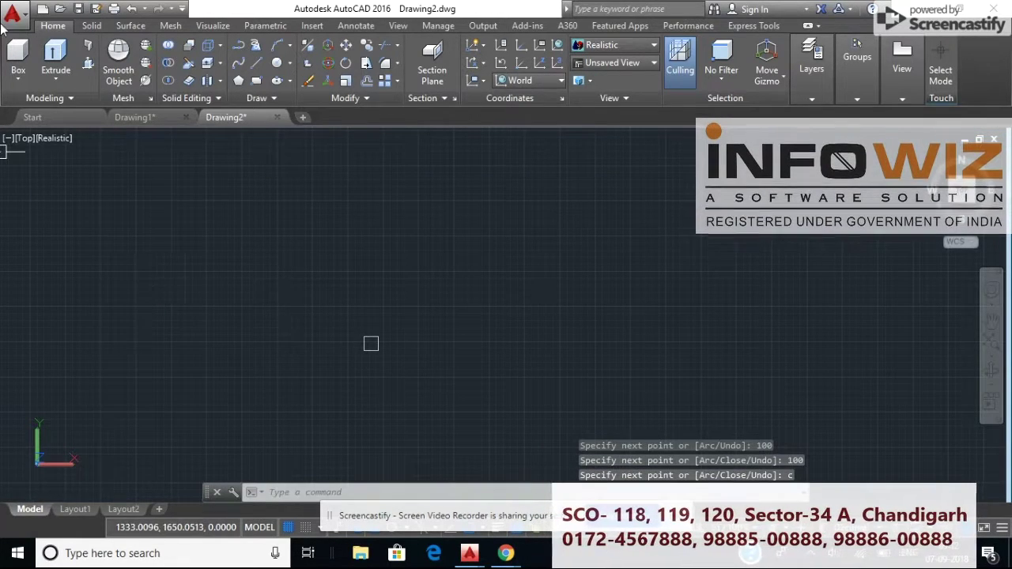
left_click(25, 137)
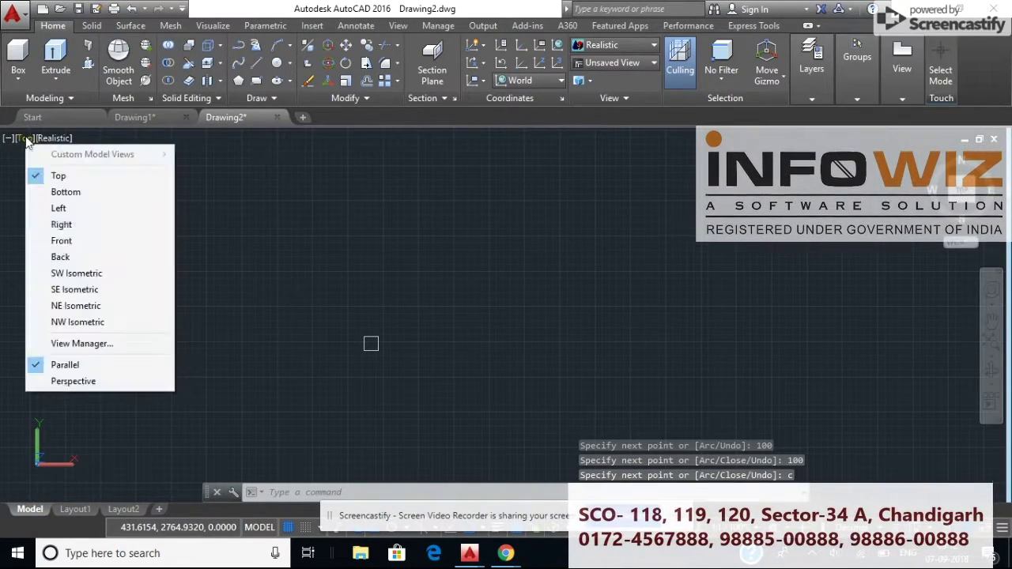
View the room from SE Isometric, zoomed and shifted to the left
left_click(69, 292)
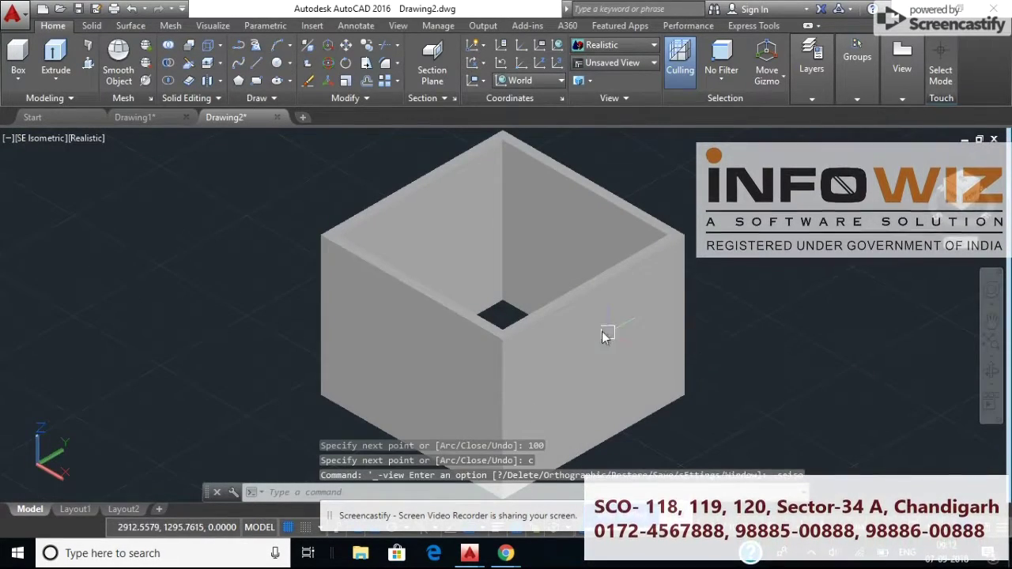
scroll(601, 330, "down", 5)
scroll(600, 330, "up", 3)
scroll(598, 332, "up", 2)
middle_click_drag(597, 330, 366, 324)
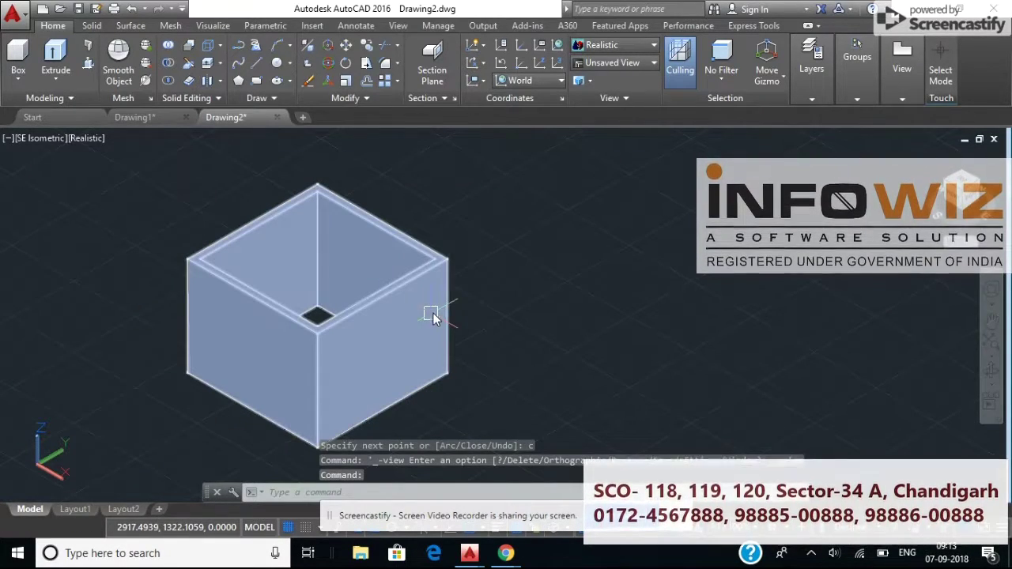
Draw a rectangle on the right front wall's outer face for the window
type("rec")
key("Return")
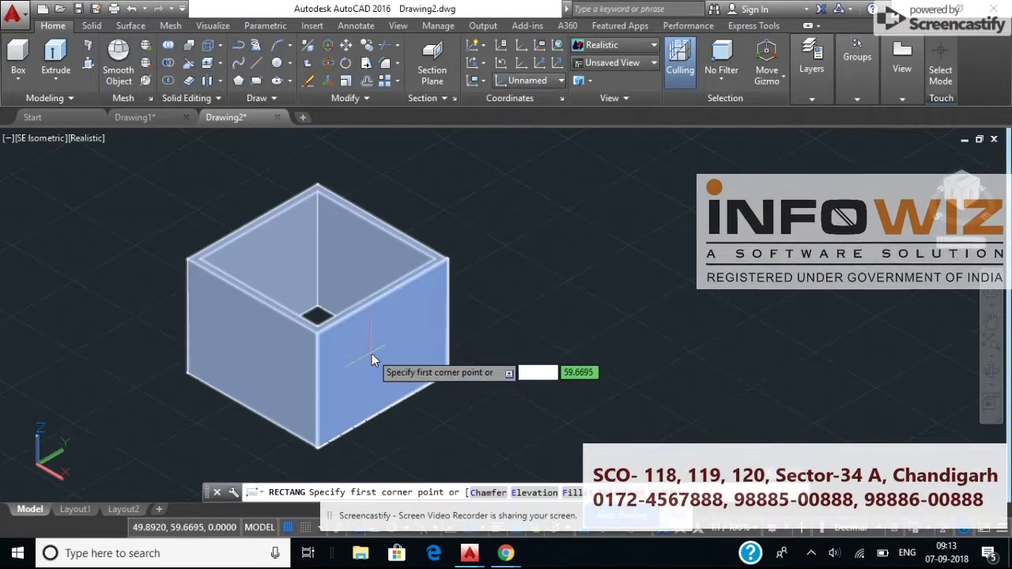
left_click(373, 351)
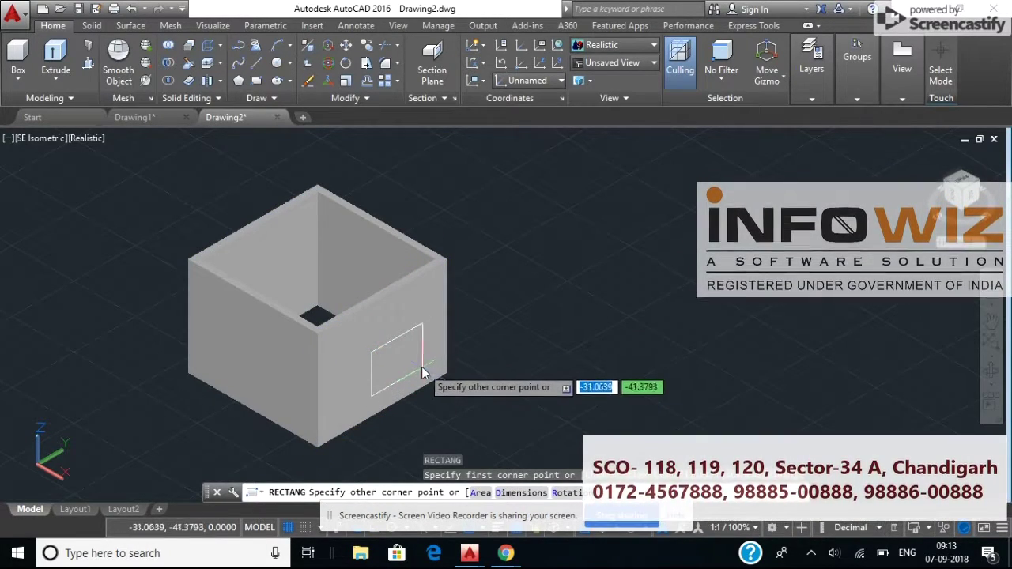
key("Escape")
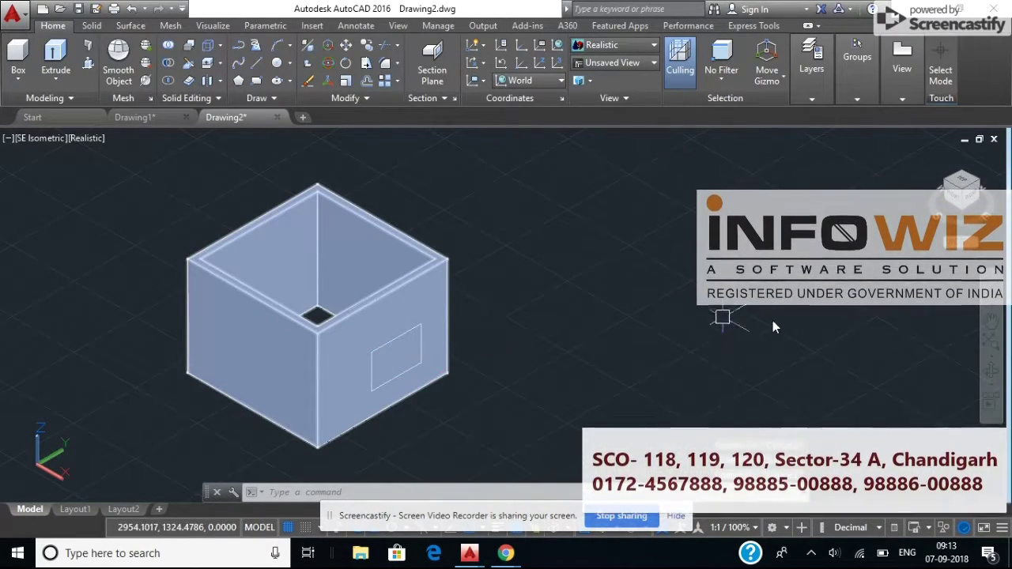
type("press")
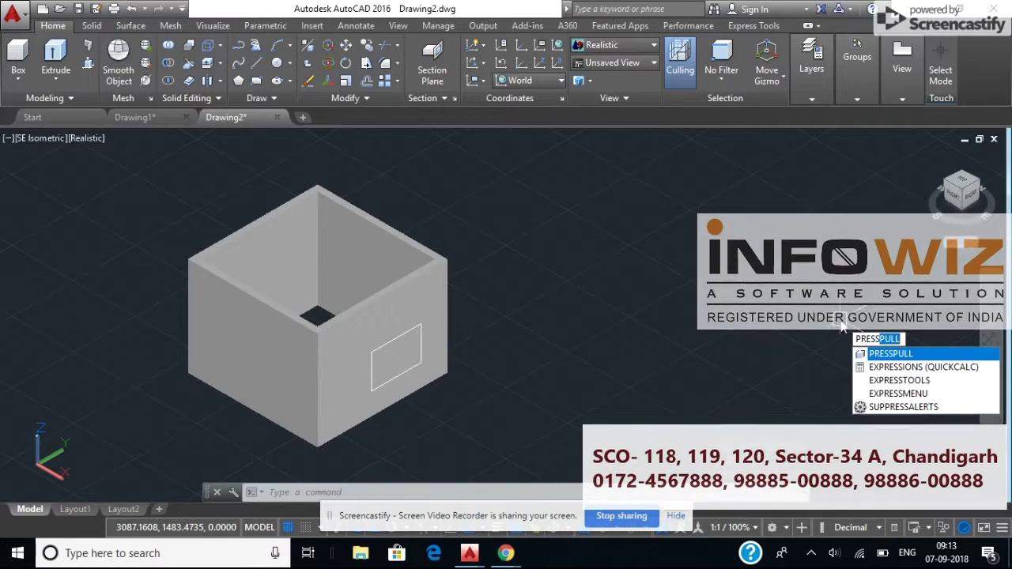
Press-pull the window rectangle on the right wall through to cut an opening
key("Return")
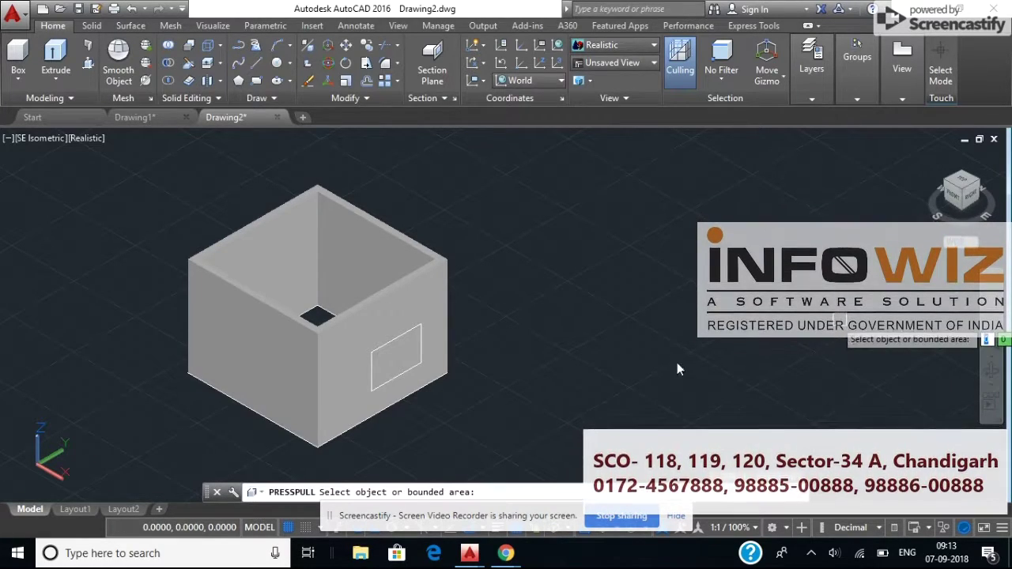
left_click(395, 366)
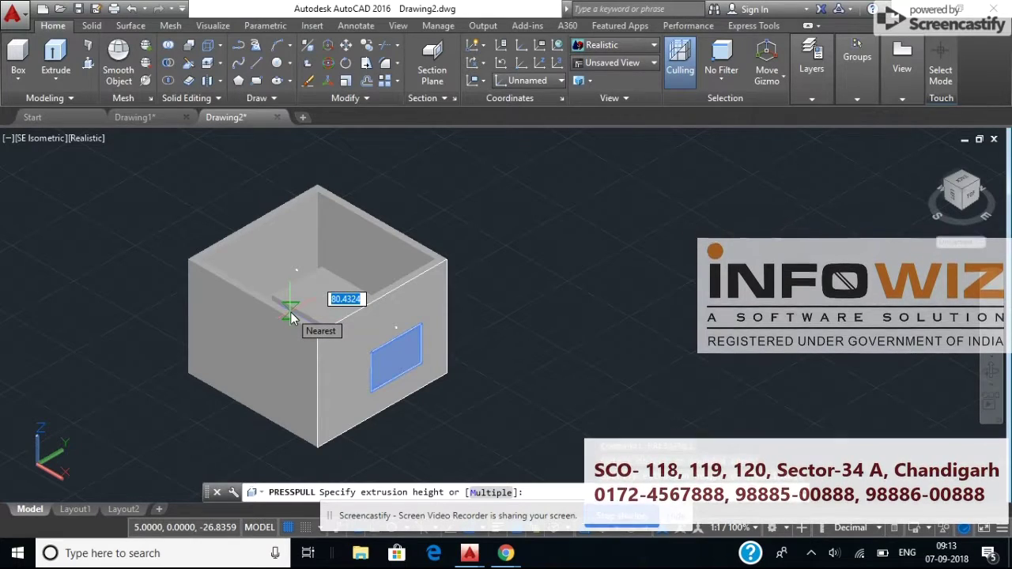
left_click(92, 251)
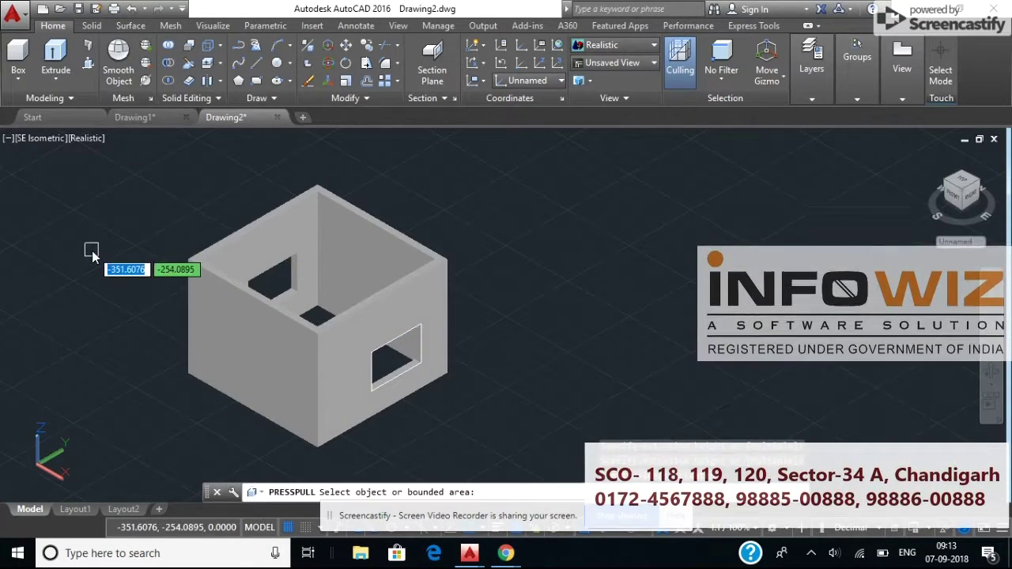
key("Escape")
Orbit to view the room from a low angle, then switch to Drawing1
mouse_move(529, 325)
middle_mouse_down("shift")
mouse_move(337, 259)
mouse_move(463, 339)
mouse_move(527, 327)
mouse_move(546, 310)
middle_mouse_up("shift")
key("Escape")
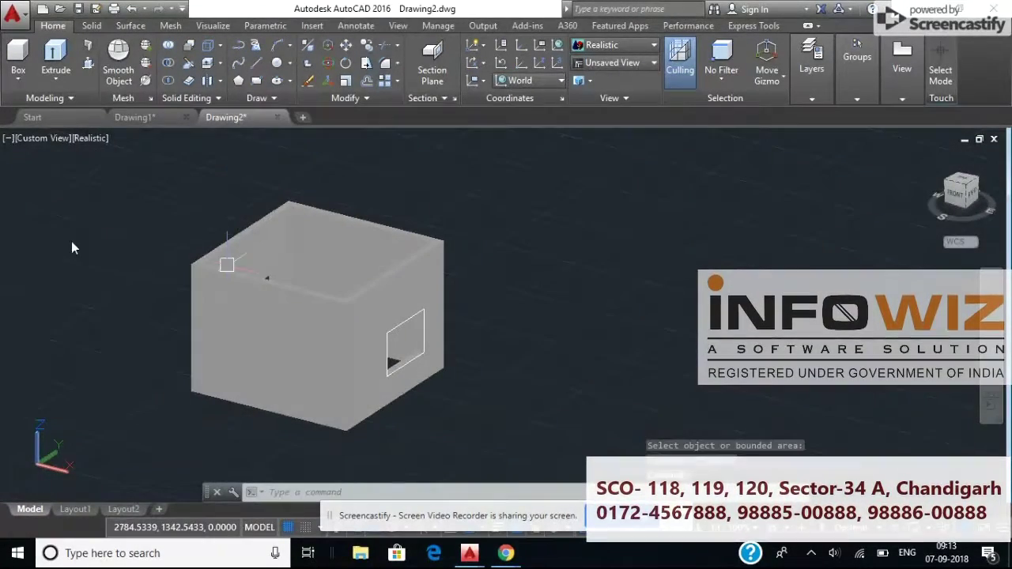
left_click(143, 119)
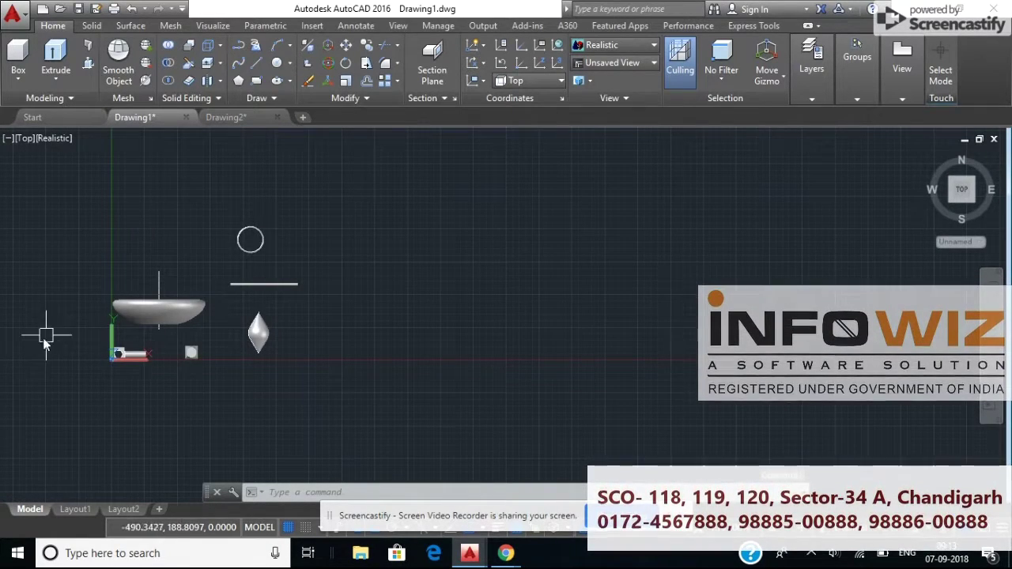
Set Drawing1's viewport to the SE Isometric view
scroll(185, 351, "up", 3)
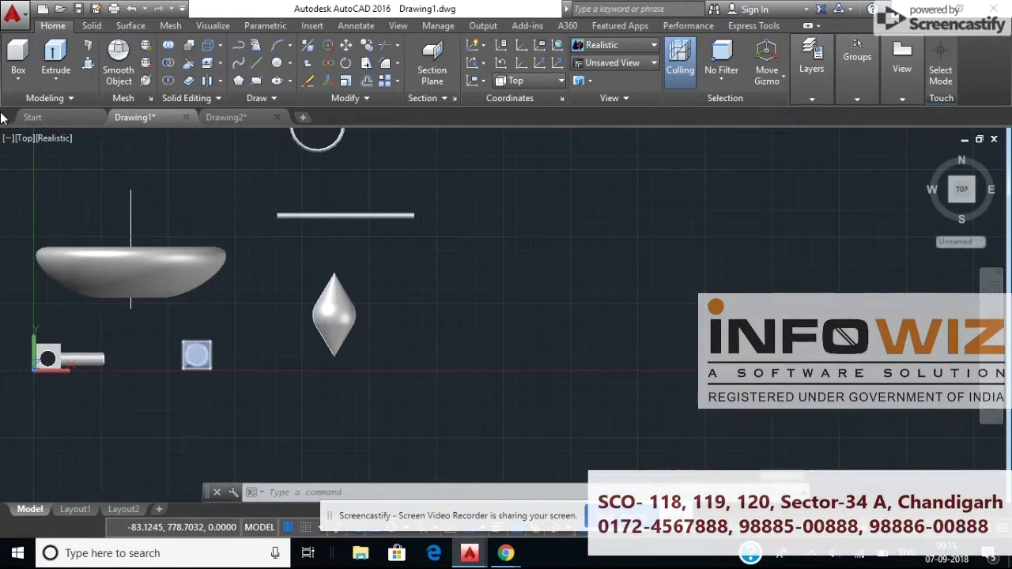
left_click(24, 138)
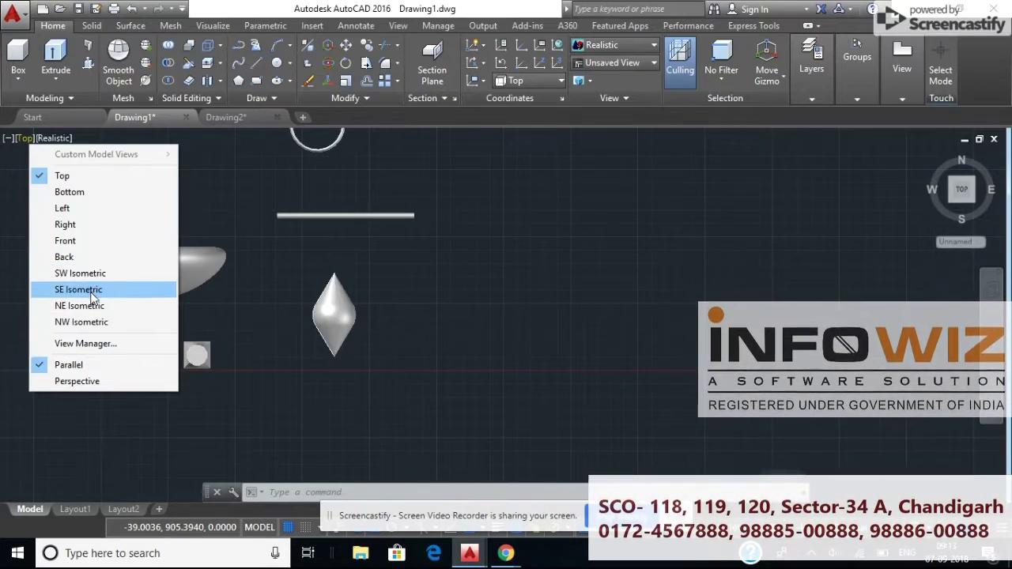
left_click(79, 289)
scroll(448, 294, "down", 2)
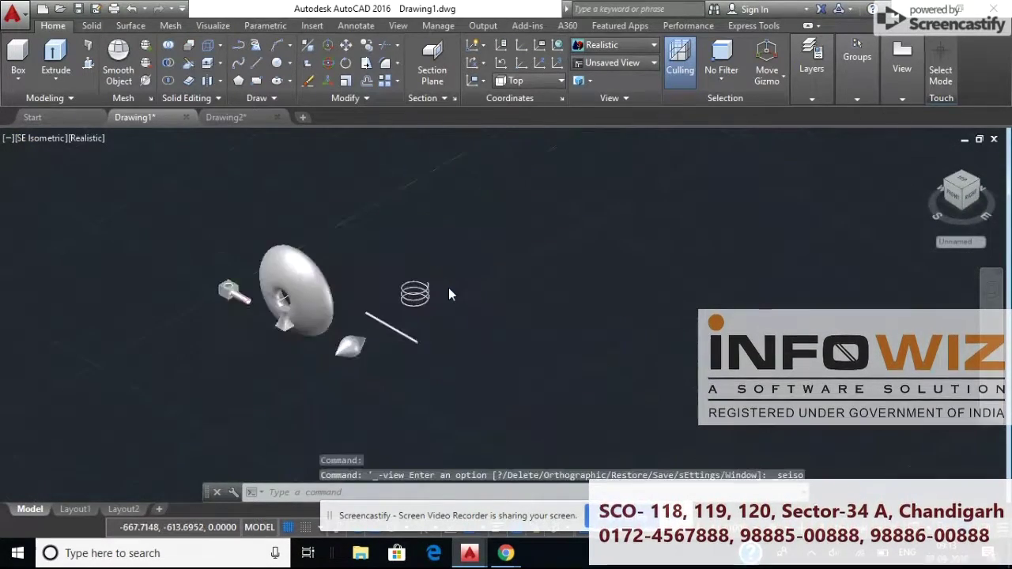
scroll(464, 285, "down", 2)
scroll(312, 390, "up", 2)
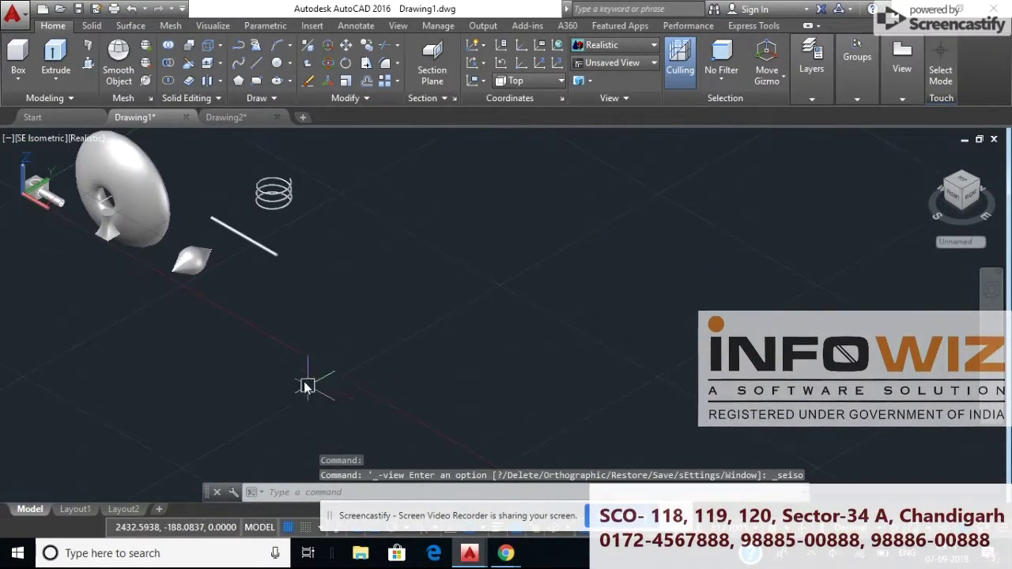
Draw a solid box from two base corners and a height, then select it
left_click(17, 78)
key("Escape")
left_click(18, 52)
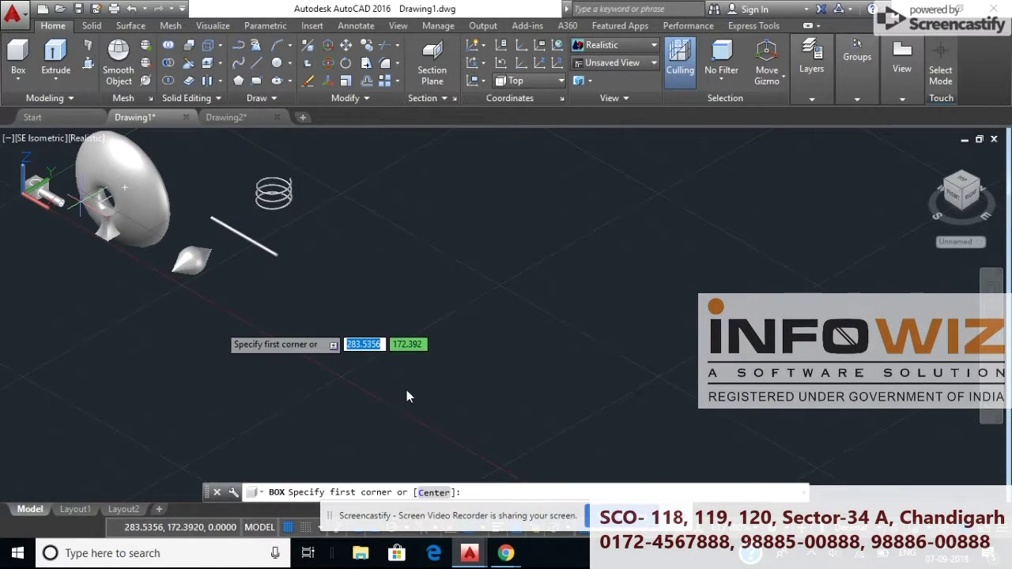
left_click(322, 334)
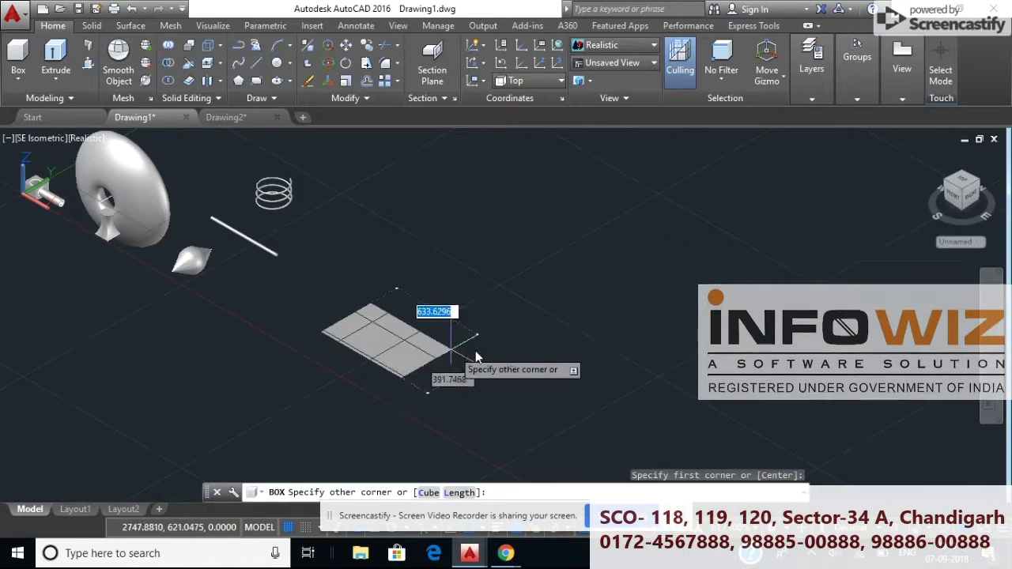
left_click(481, 316)
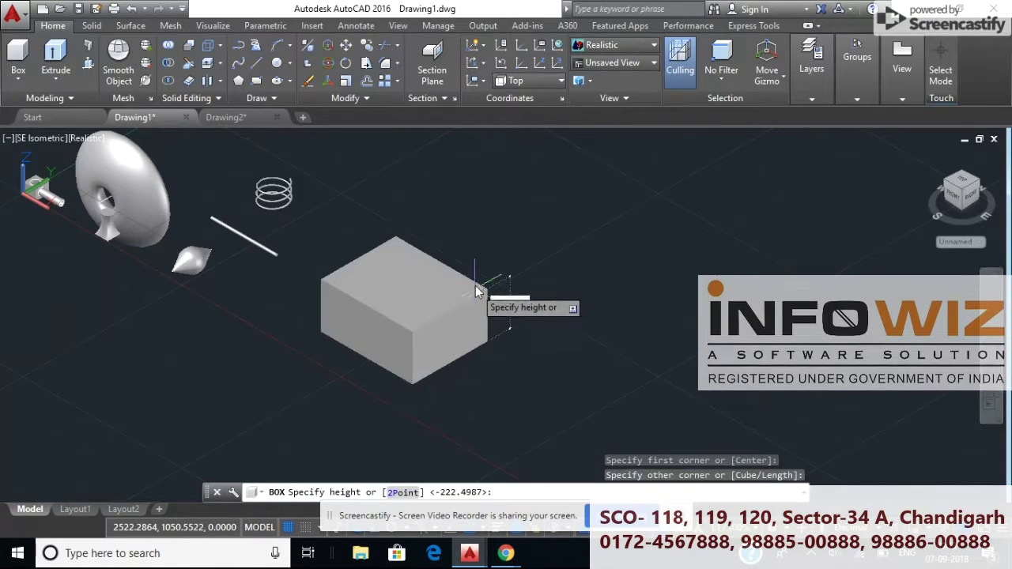
left_click(475, 260)
key("Escape")
key("Escape")
key("Escape")
left_click(396, 328)
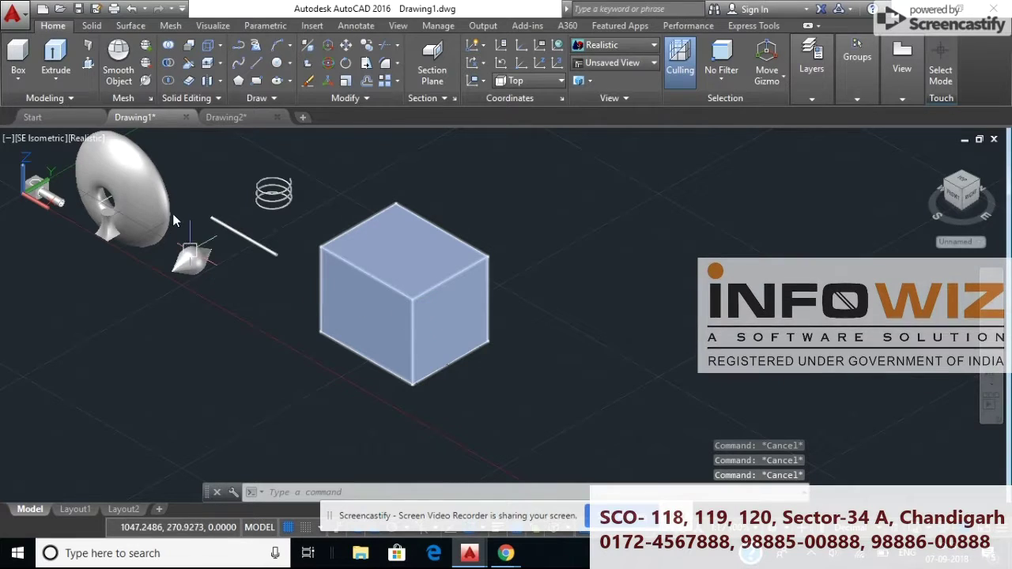
left_click(372, 278)
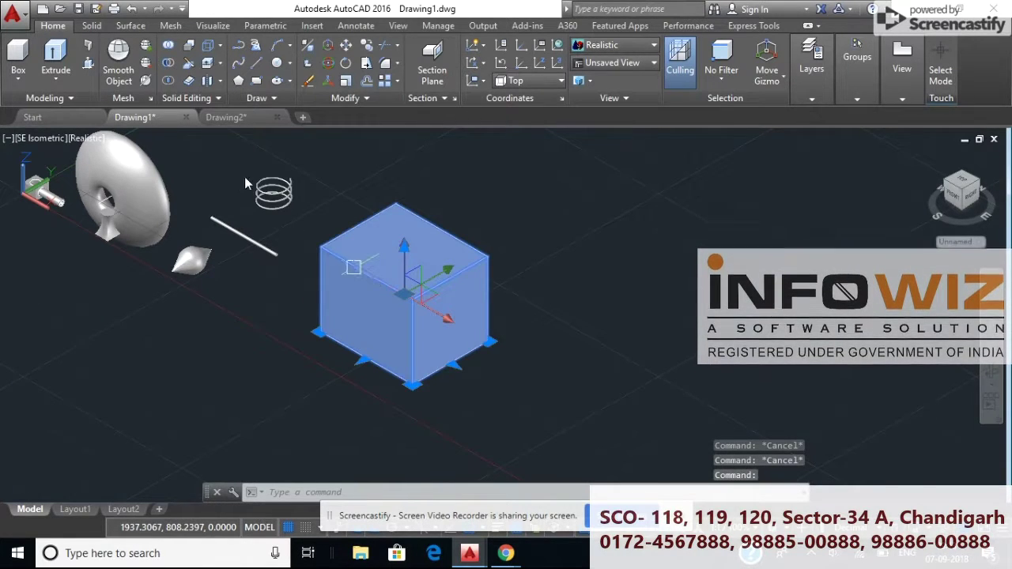
Convert the box into a Level 1 smoothed mesh with Smooth Object, then reselect it
left_click(123, 77)
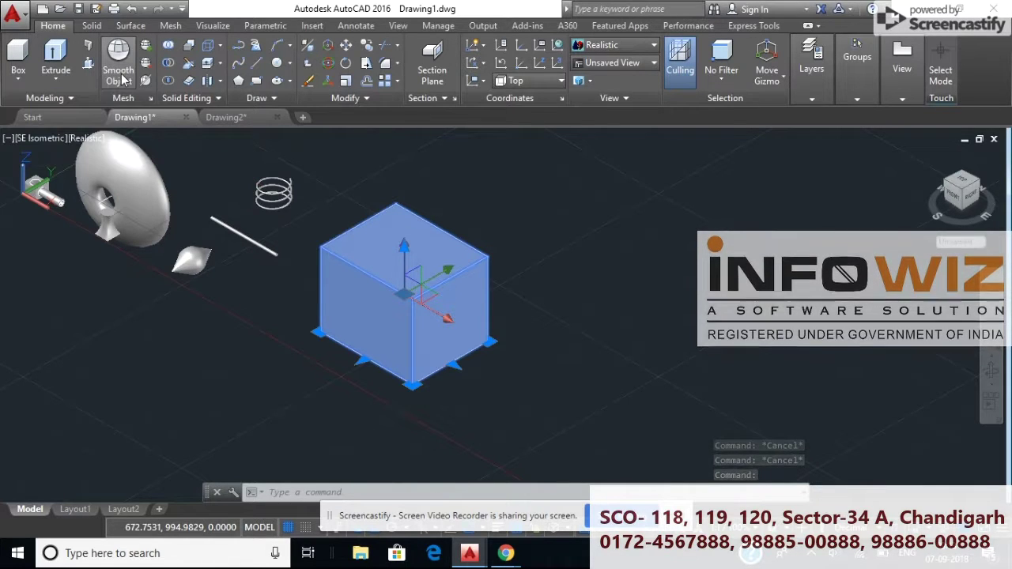
key("Escape")
scroll(406, 287, "up", 3)
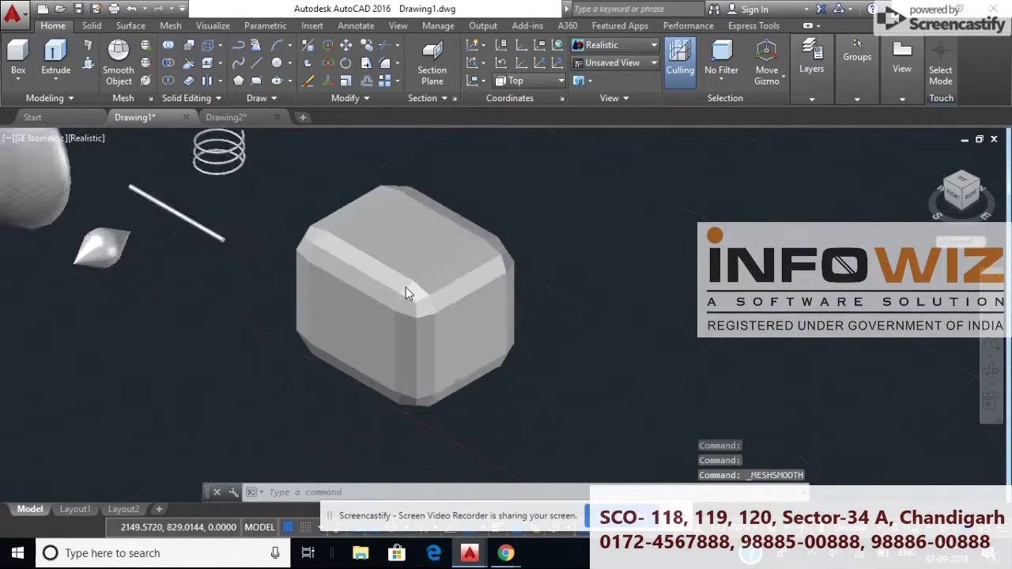
scroll(406, 287, "down", 3)
scroll(405, 287, "up", 1)
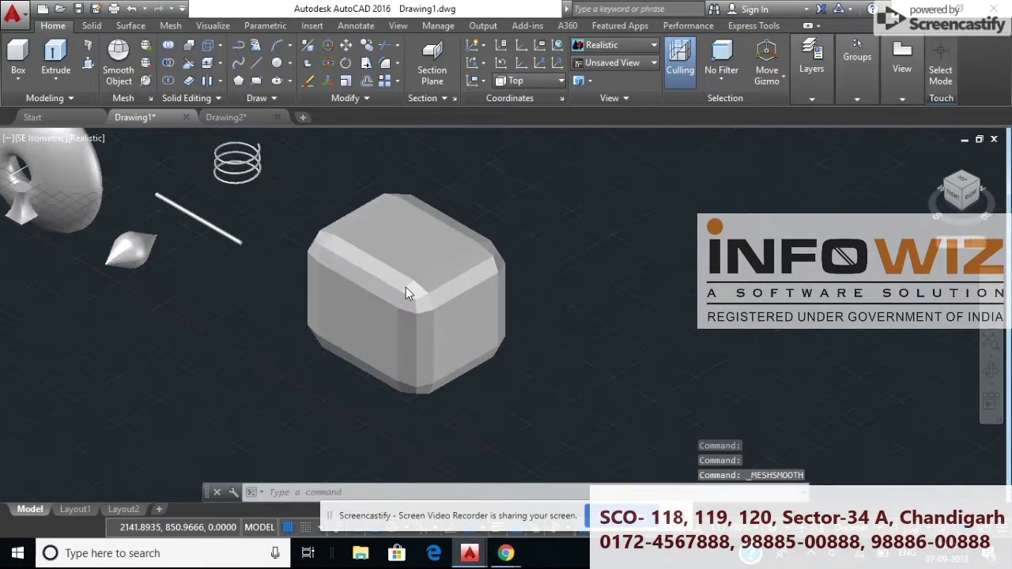
scroll(406, 287, "up", 4)
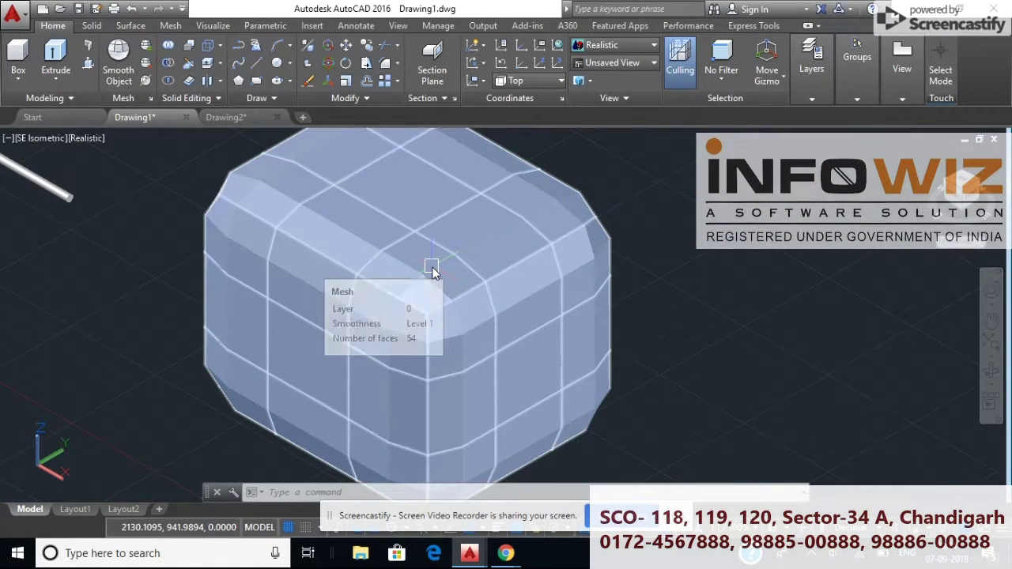
left_click(432, 269)
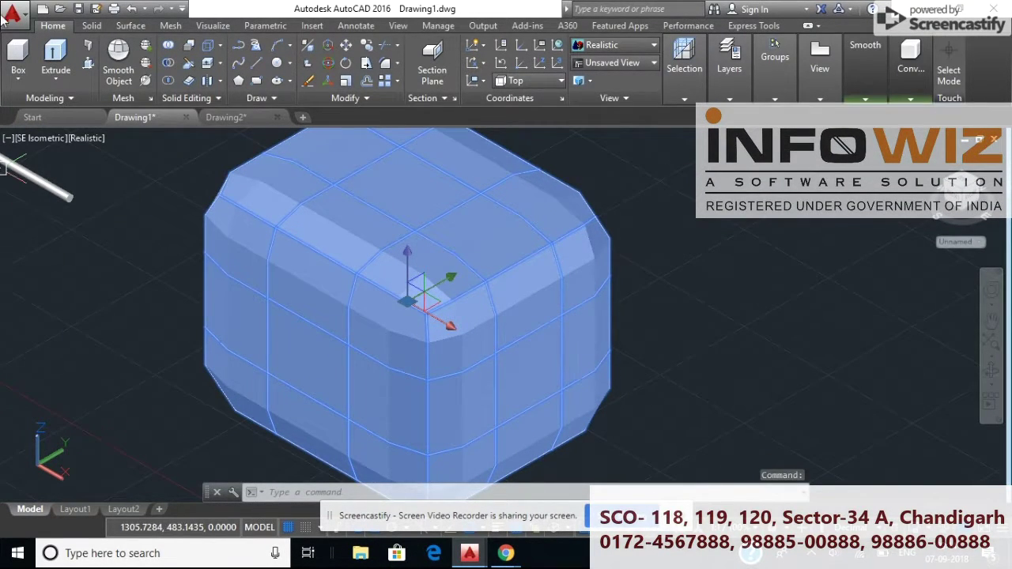
Apply Smooth More to the mesh cube repeatedly until the maximum smoothness warning appears
left_click(147, 46)
left_click(147, 46)
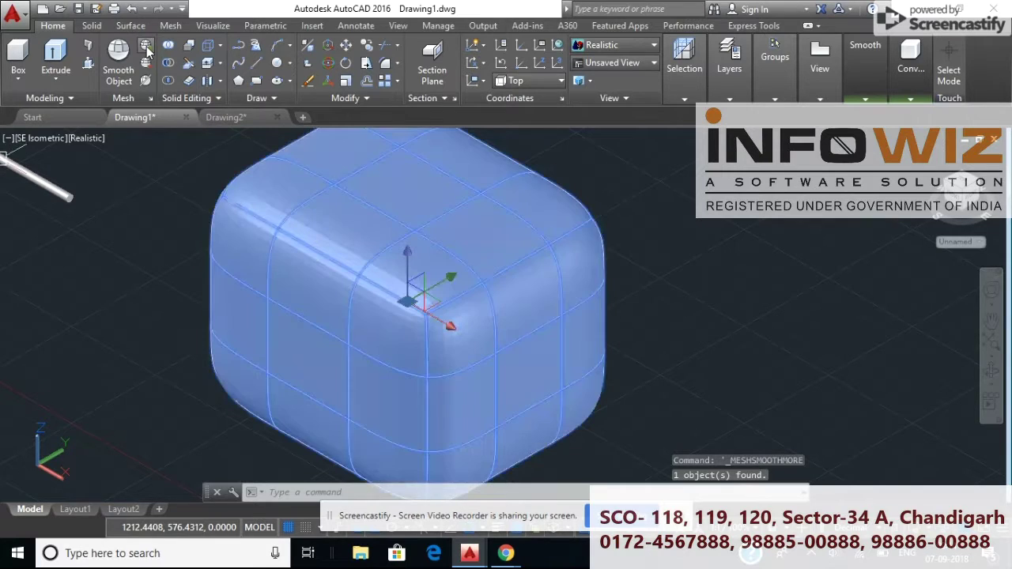
left_click(146, 46)
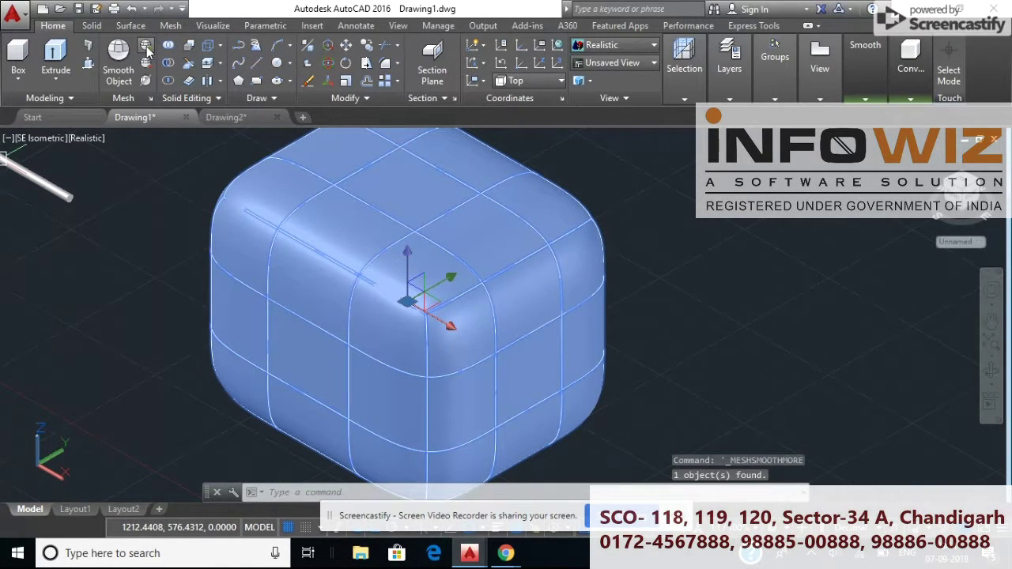
left_click(146, 46)
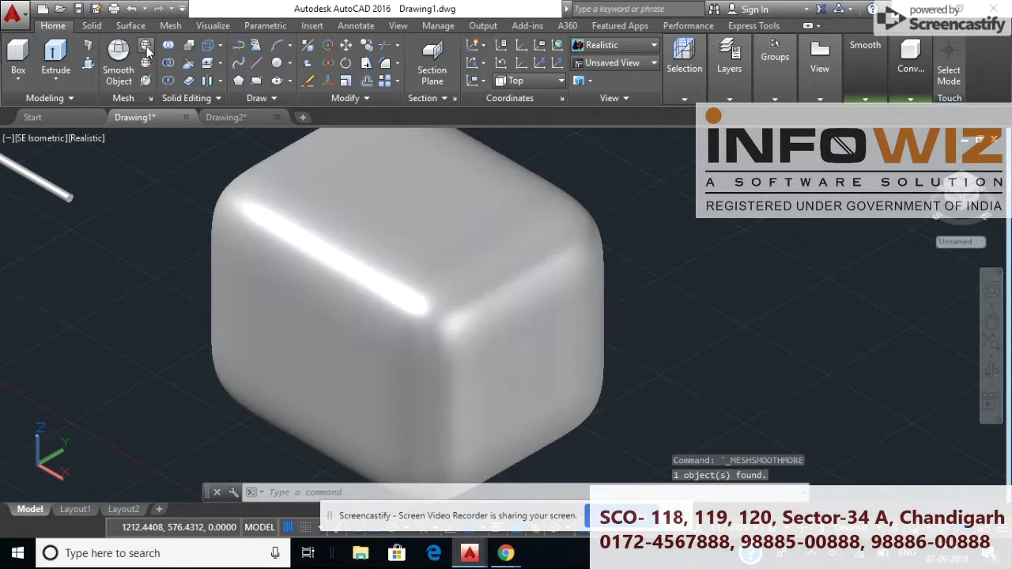
left_click(146, 46)
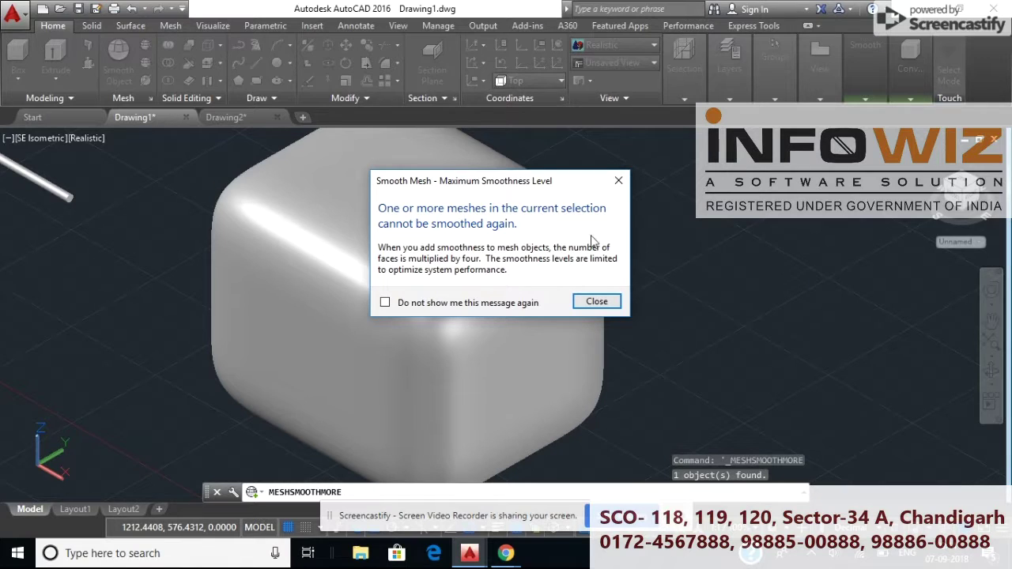
Close the Smooth Mesh warning and select the fully smoothed mesh cube
left_click(595, 301)
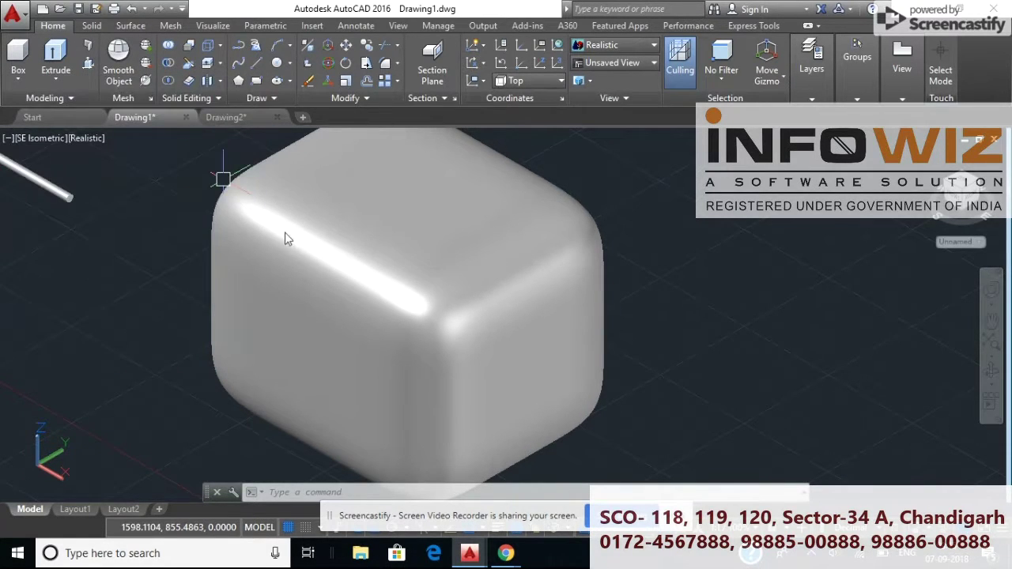
left_click(329, 277)
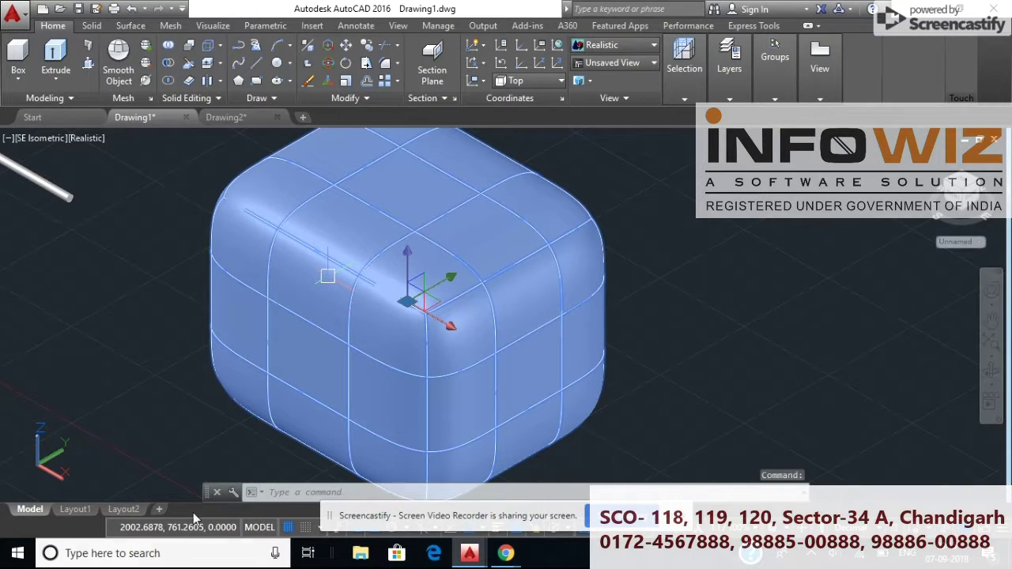
Apply Smooth Less three times so the mesh cube turns faceted again
left_click(145, 63)
left_click(145, 64)
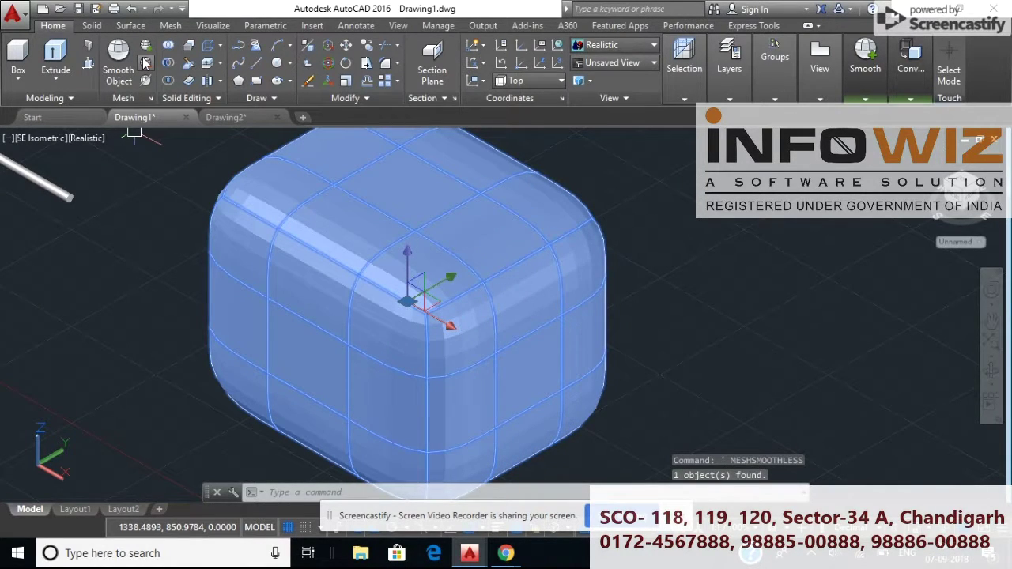
left_click(146, 63)
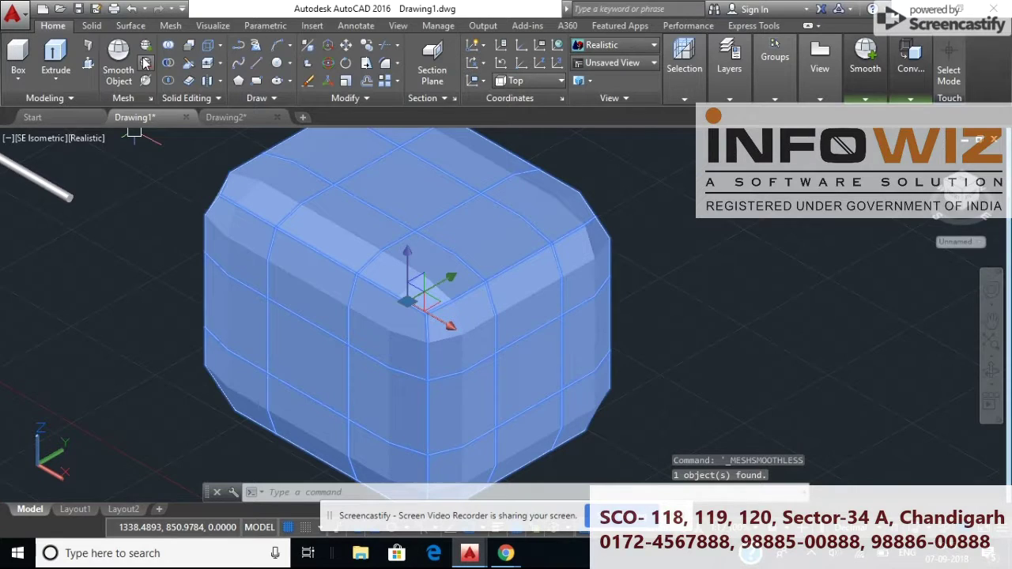